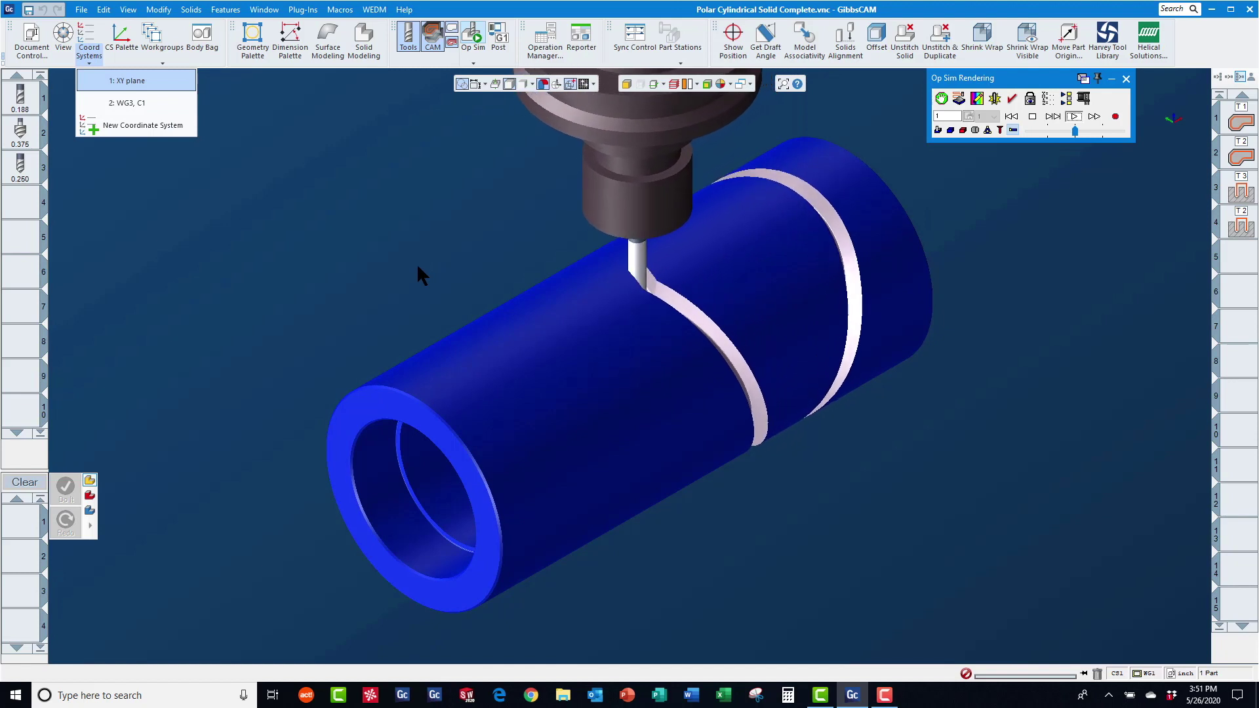
Open Polar Cylindrical Solid Initial.vnc from the Desktop
{"action": "left_click", "coordinate": [81, 9]}
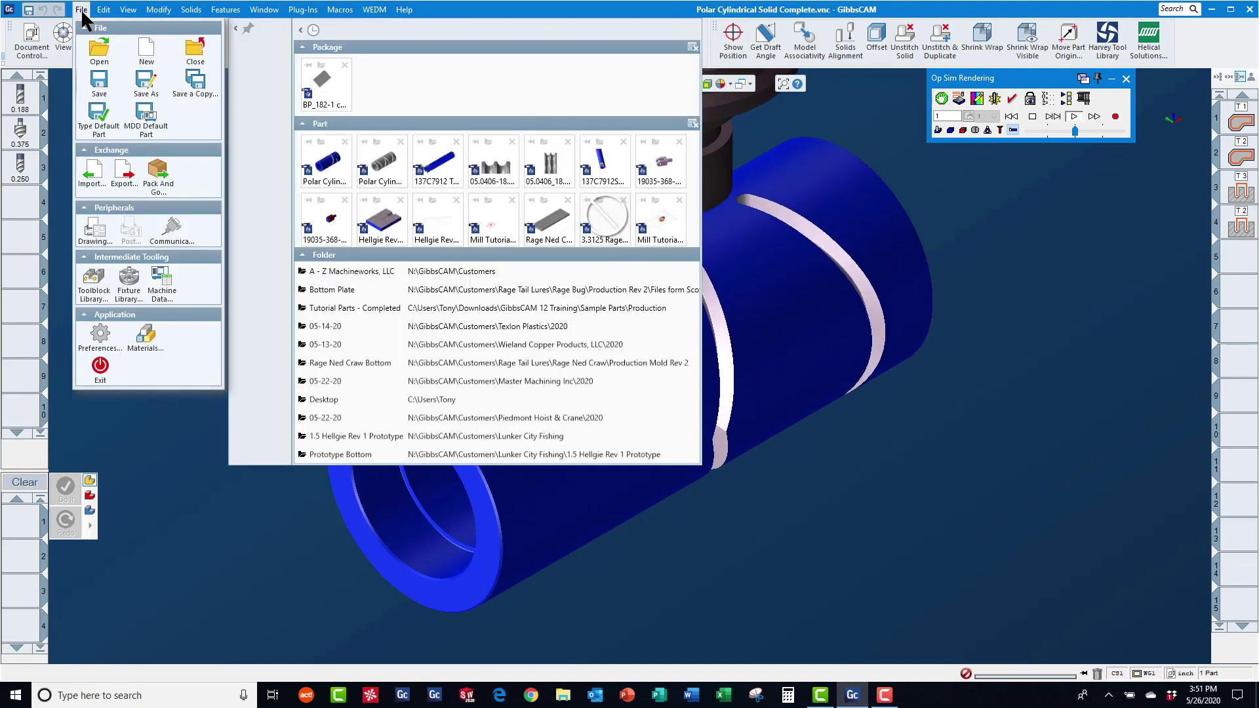
{"action": "left_click", "coordinate": [98, 50]}
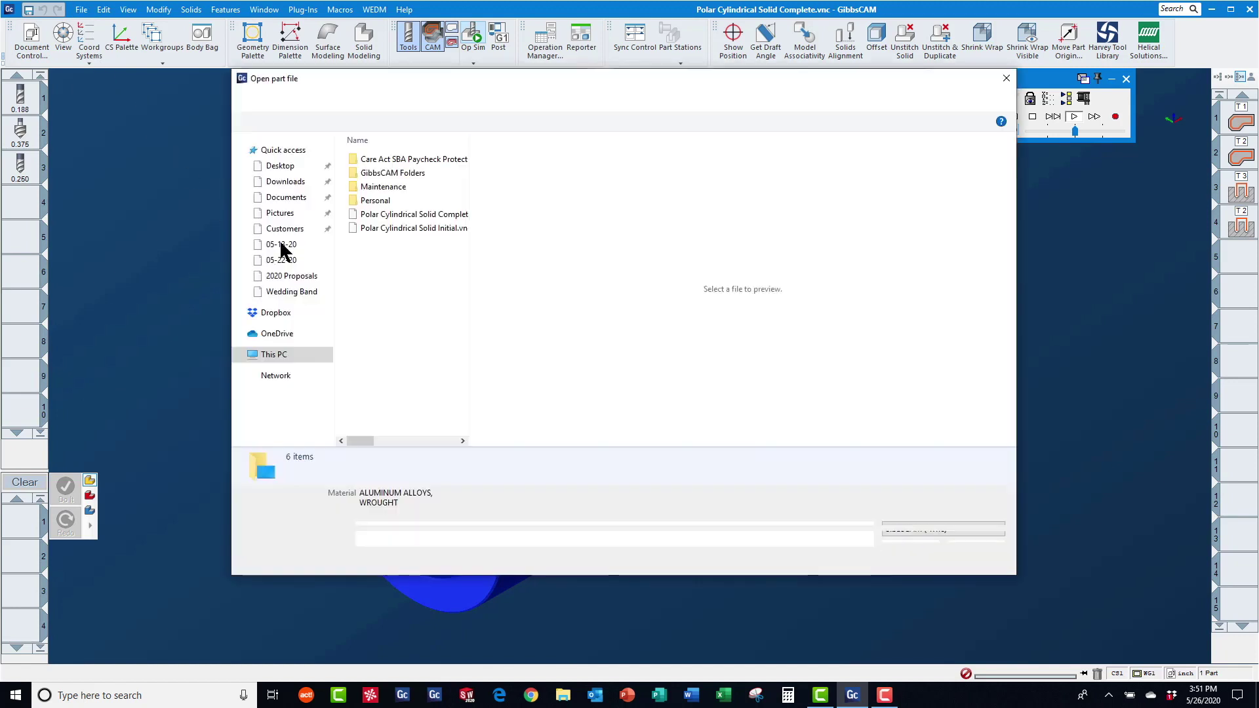
{"action": "left_click", "coordinate": [412, 228]}
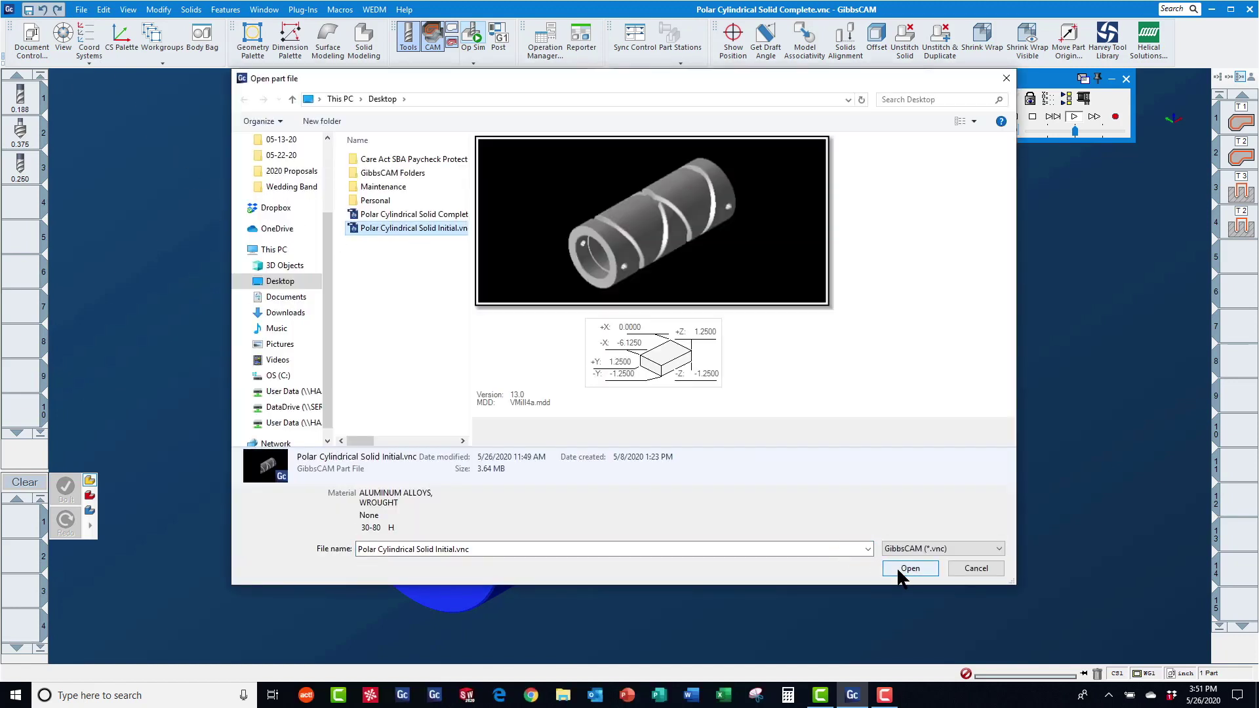
{"action": "left_click", "coordinate": [909, 569]}
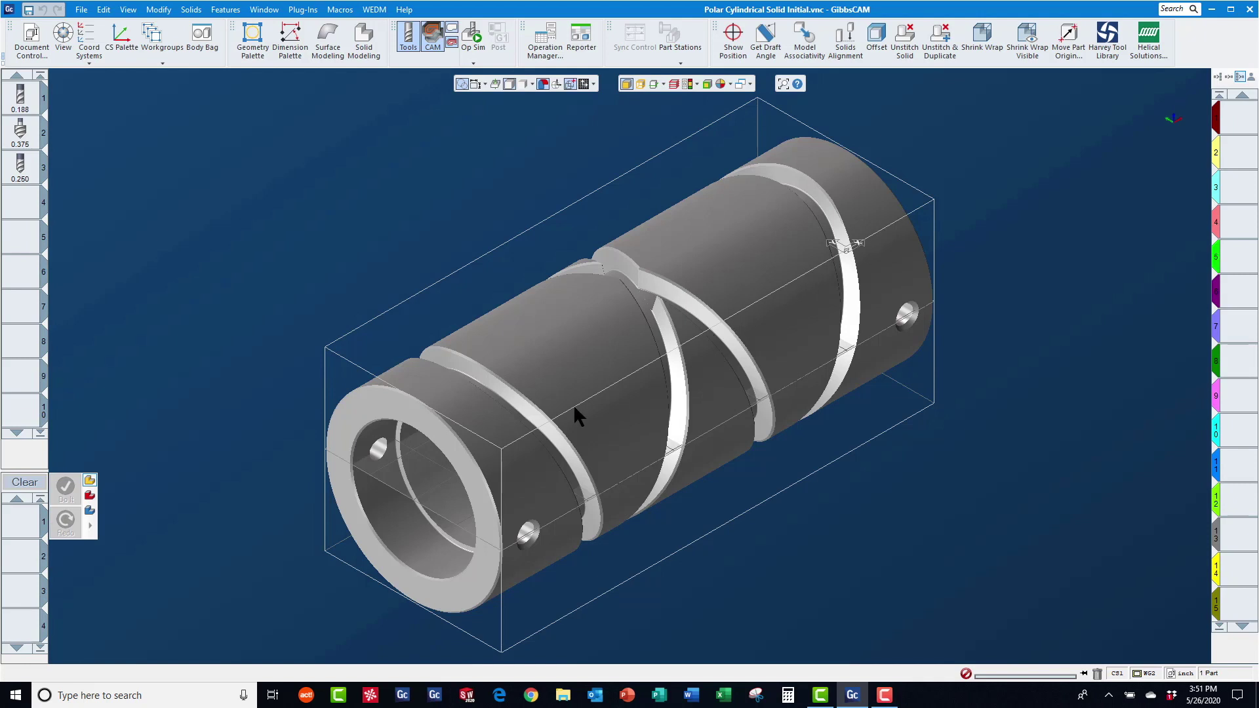
Extract the Slice Spun Body profile of the part as geometry, then hide the slice plane
{"action": "left_click", "coordinate": [664, 83]}
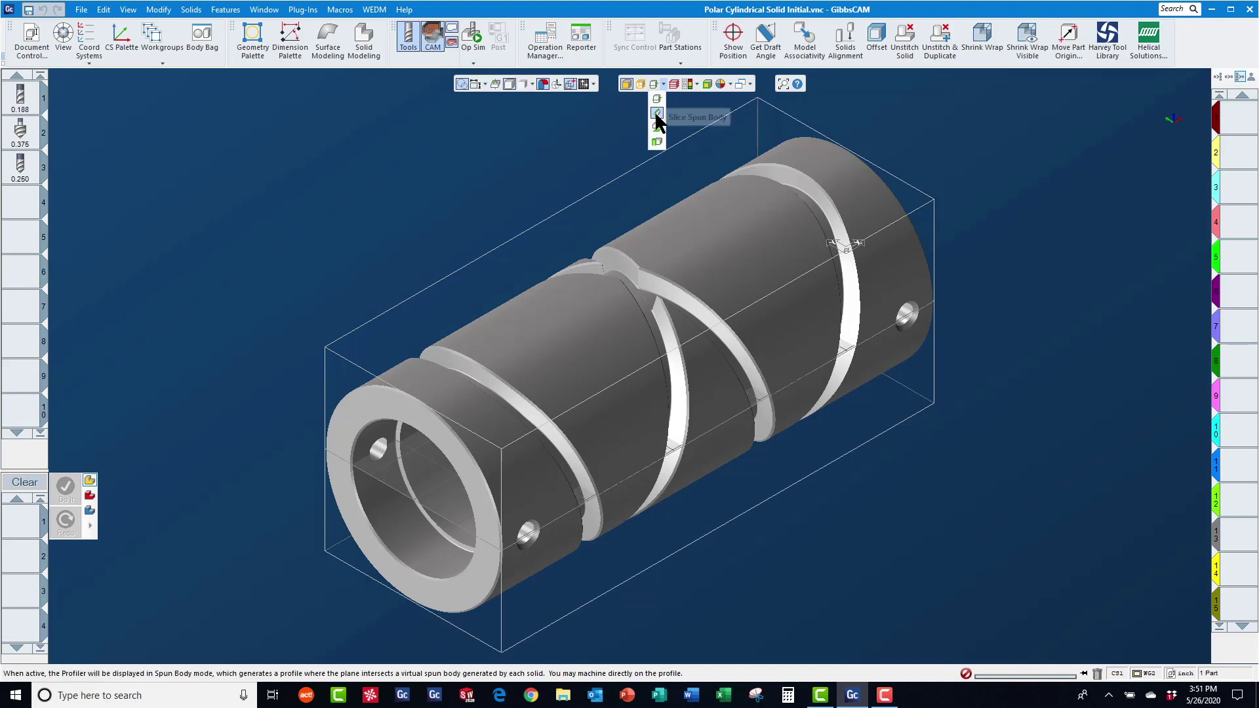
{"action": "left_click", "coordinate": [659, 119]}
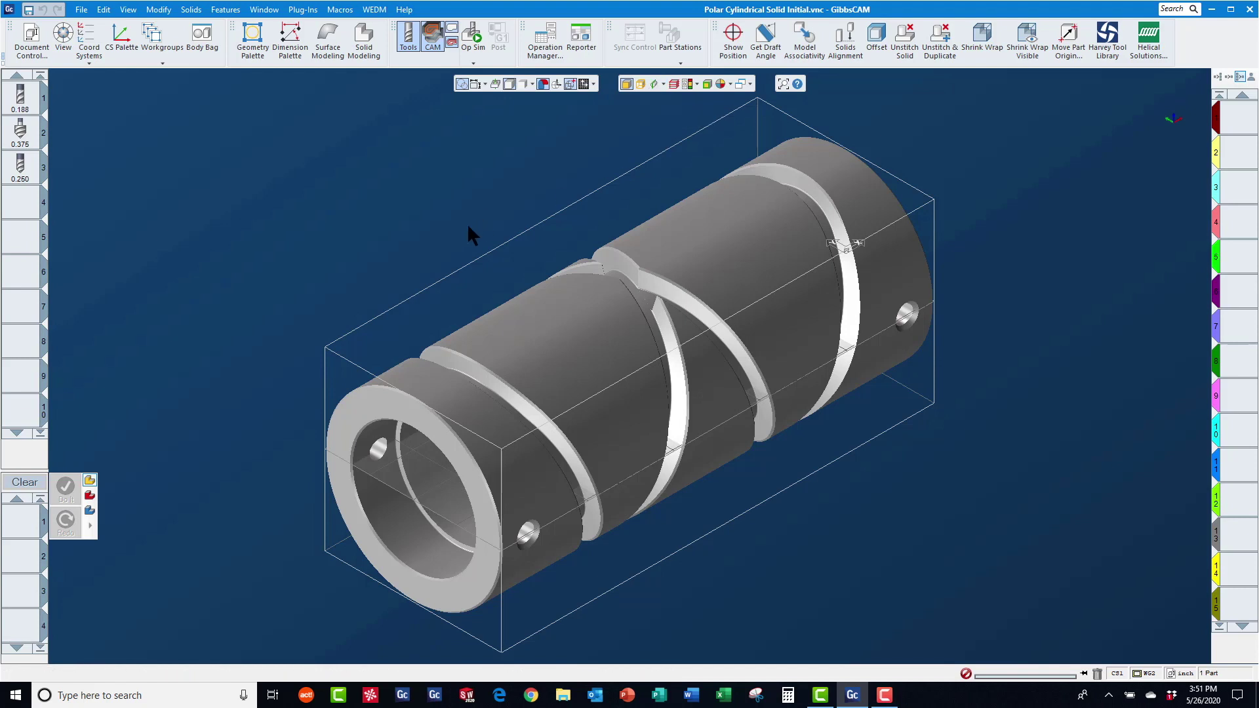
{"action": "left_click", "coordinate": [552, 347]}
{"action": "right_click", "coordinate": [551, 347]}
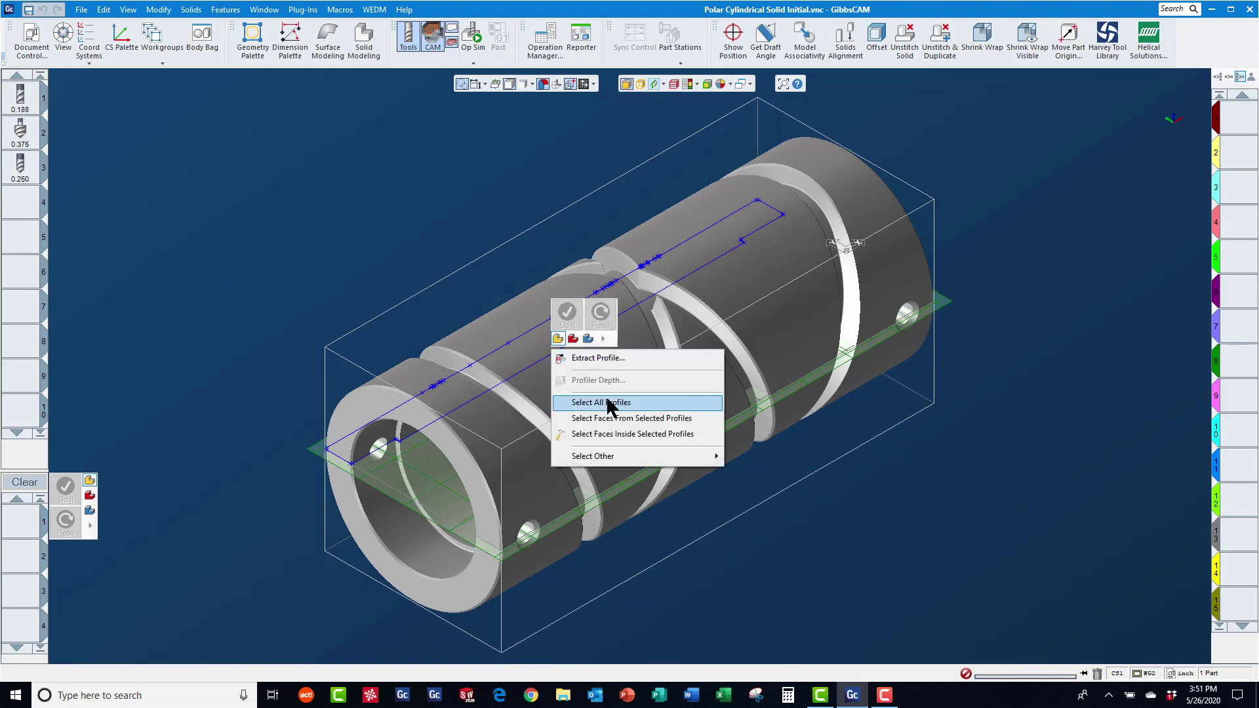
{"action": "left_click", "coordinate": [605, 360]}
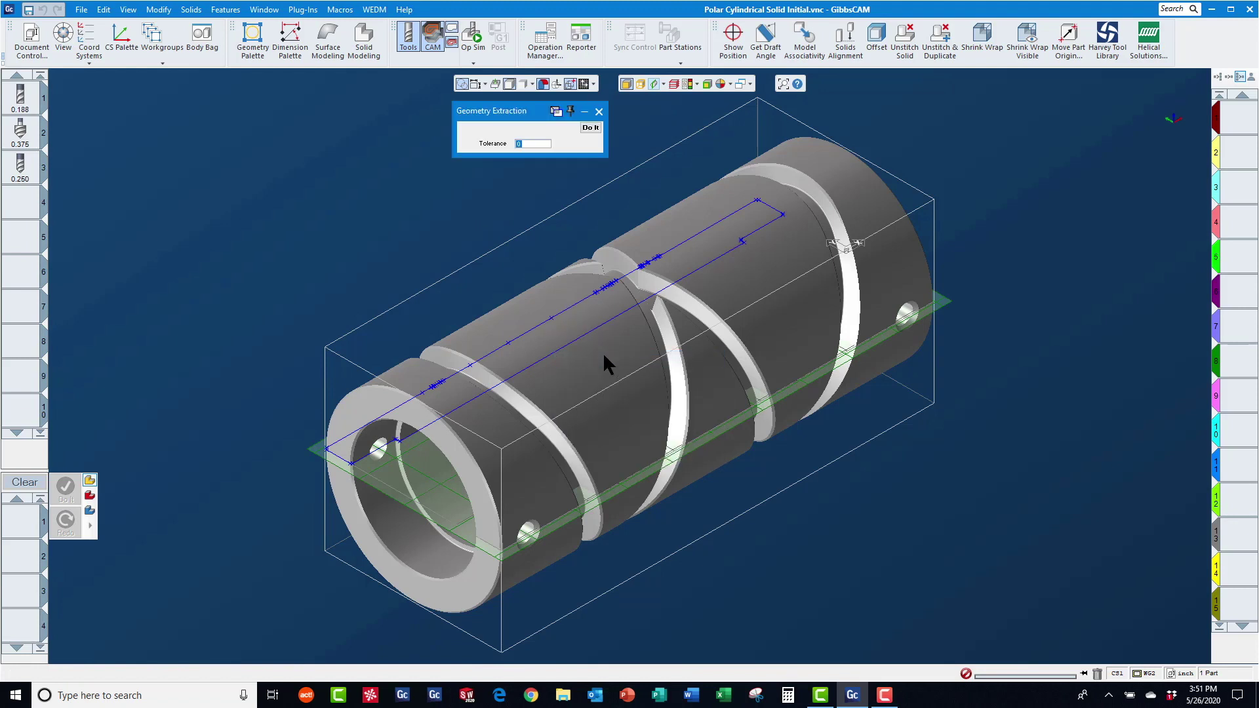
{"action": "left_click", "coordinate": [590, 129]}
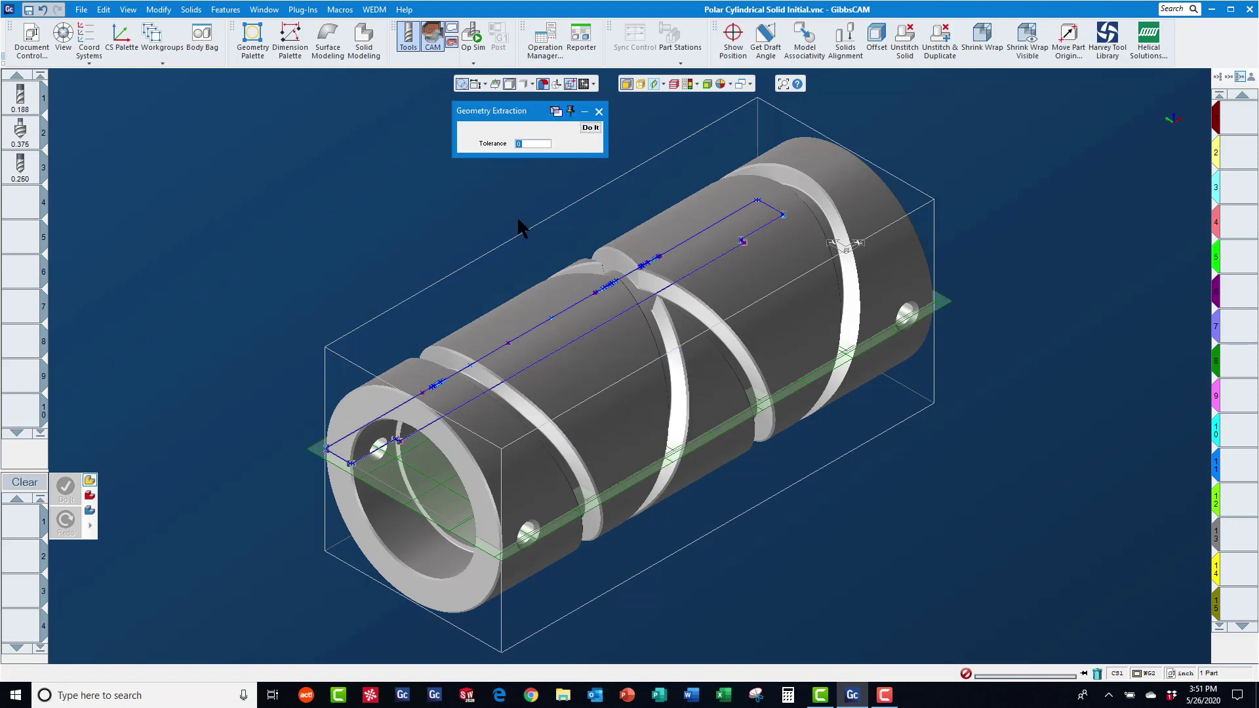
{"action": "left_click", "coordinate": [657, 85]}
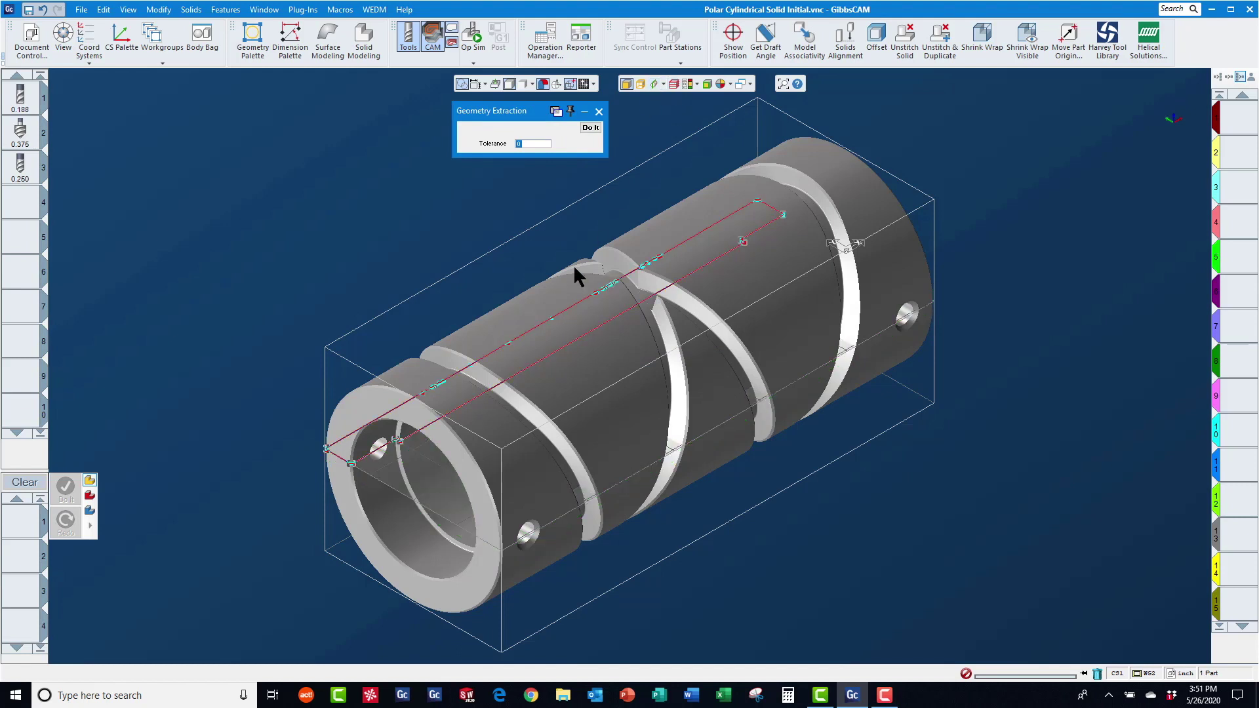
Revolve the extracted profile 360° around the horizontal axis into a plain tube
{"action": "left_click", "coordinate": [363, 45]}
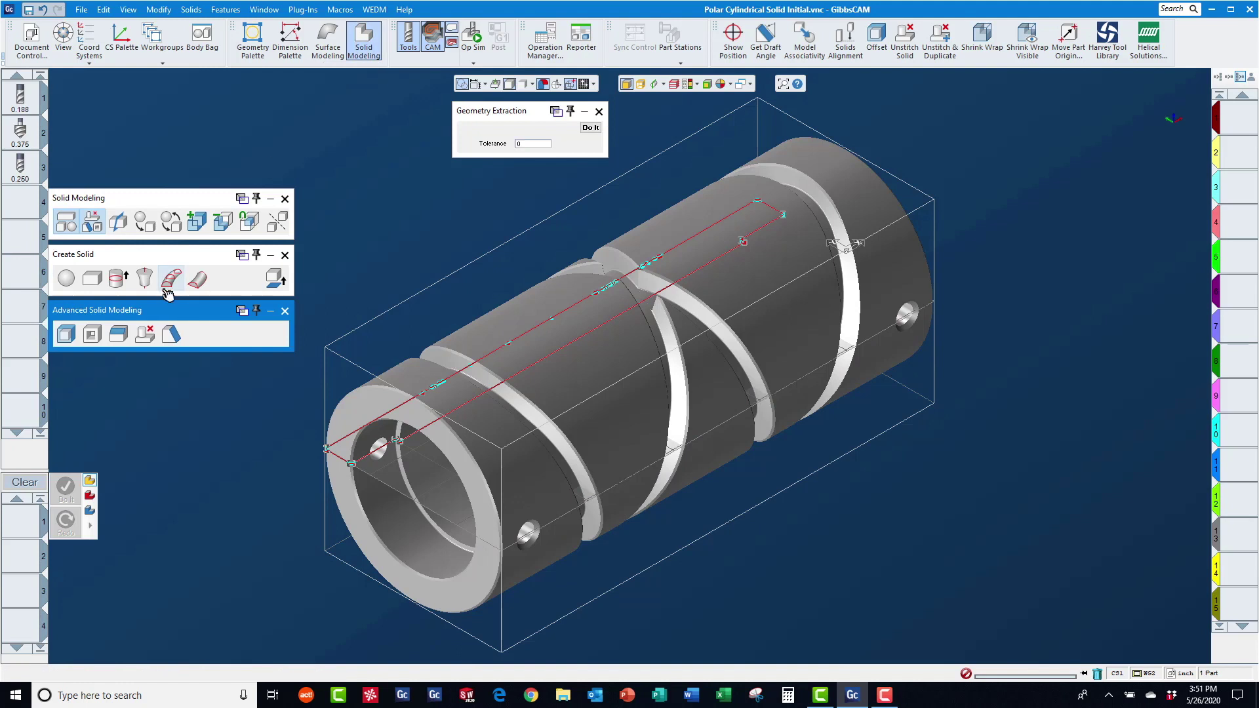
{"action": "left_click", "coordinate": [146, 280]}
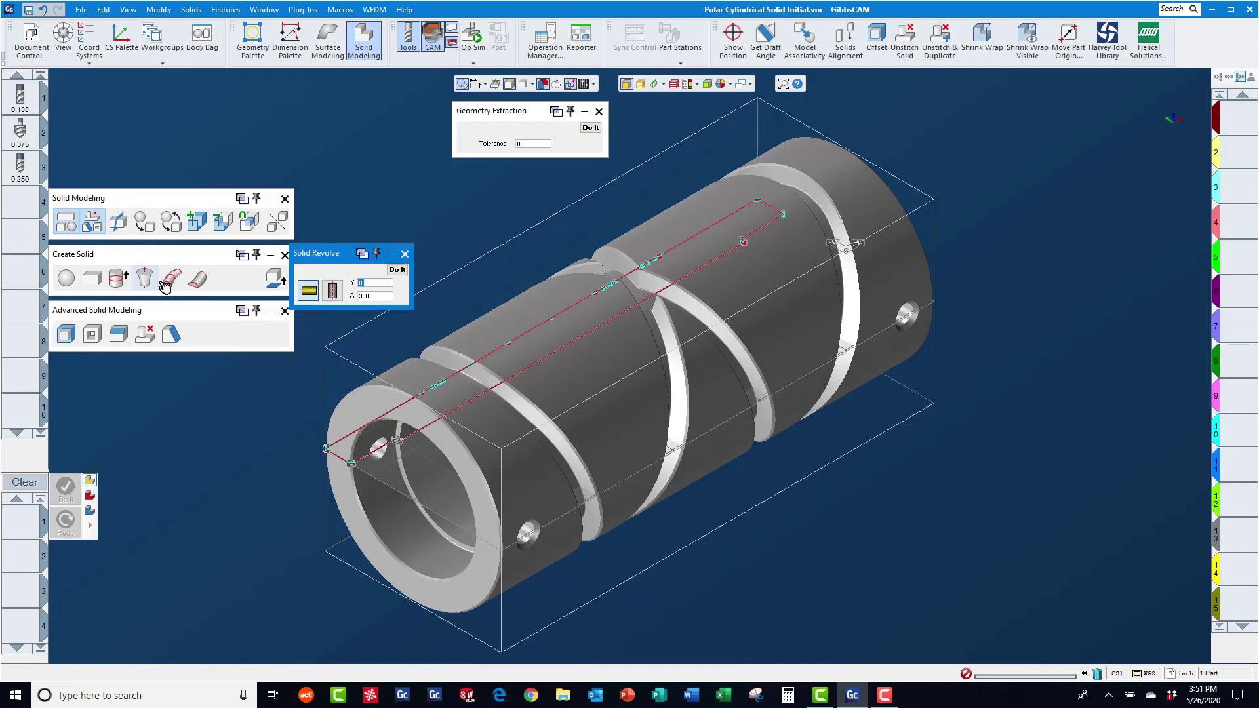
{"action": "left_click", "coordinate": [398, 272]}
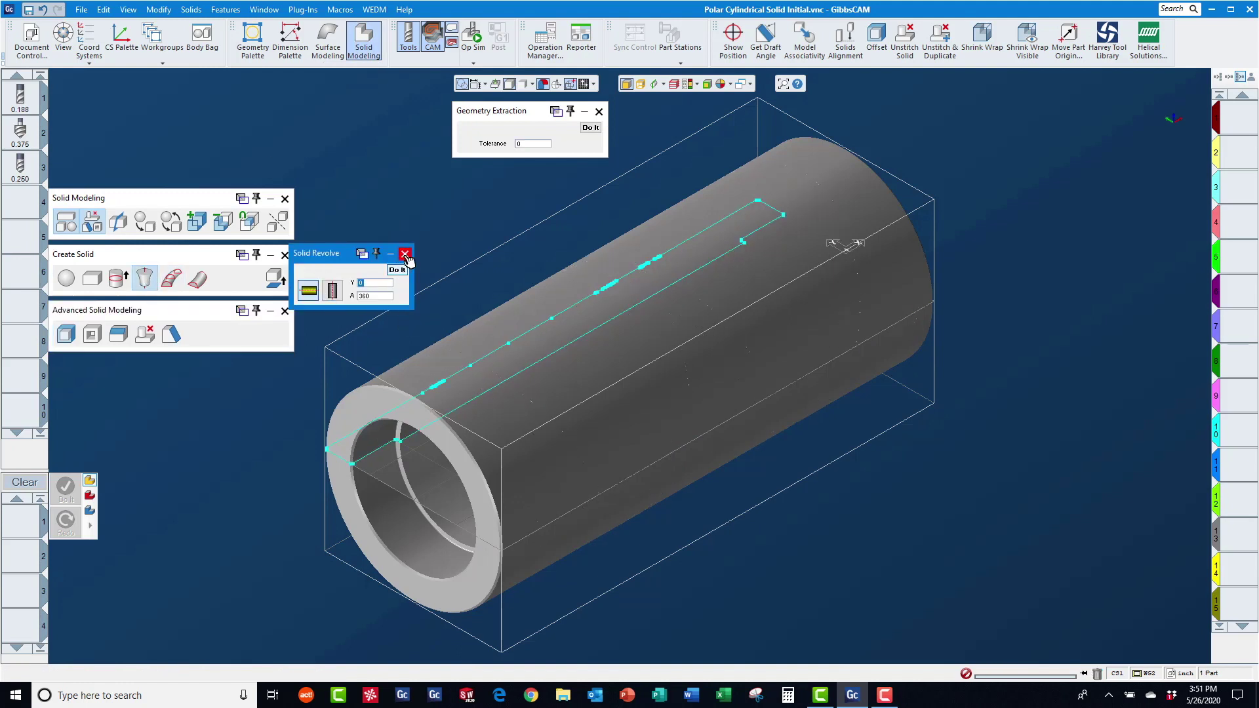
{"action": "left_click", "coordinate": [406, 255]}
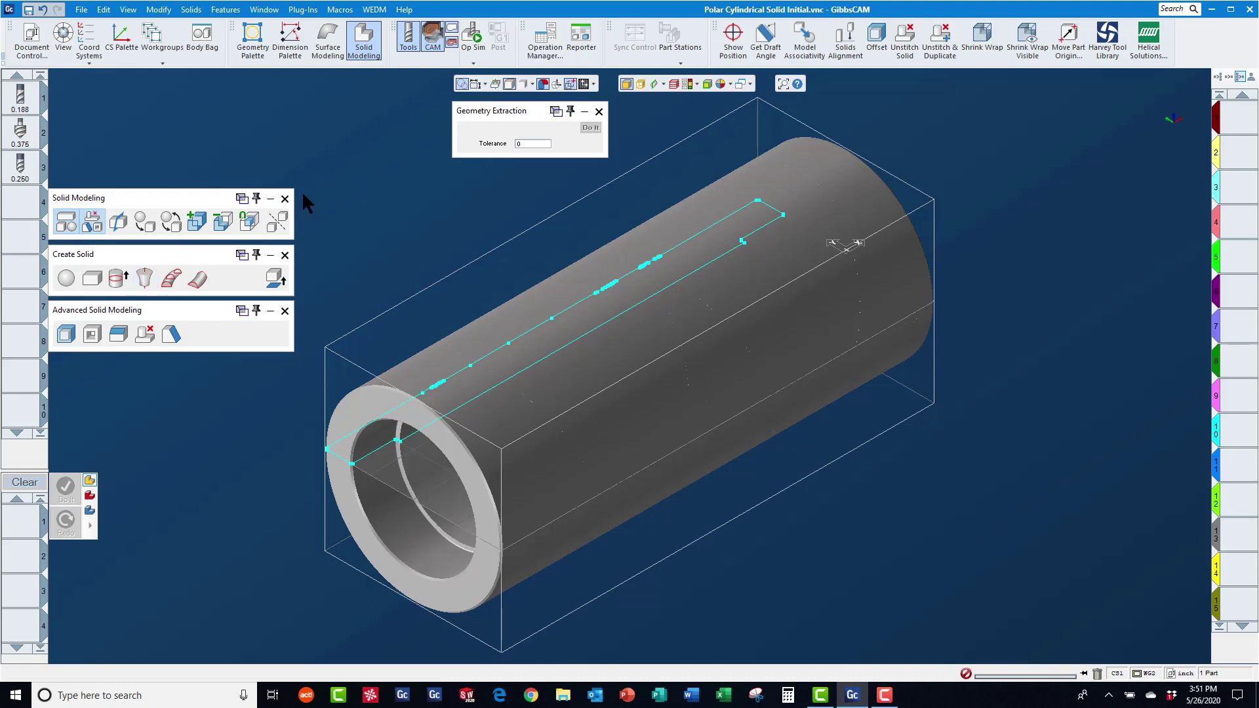
{"action": "left_click", "coordinate": [284, 198]}
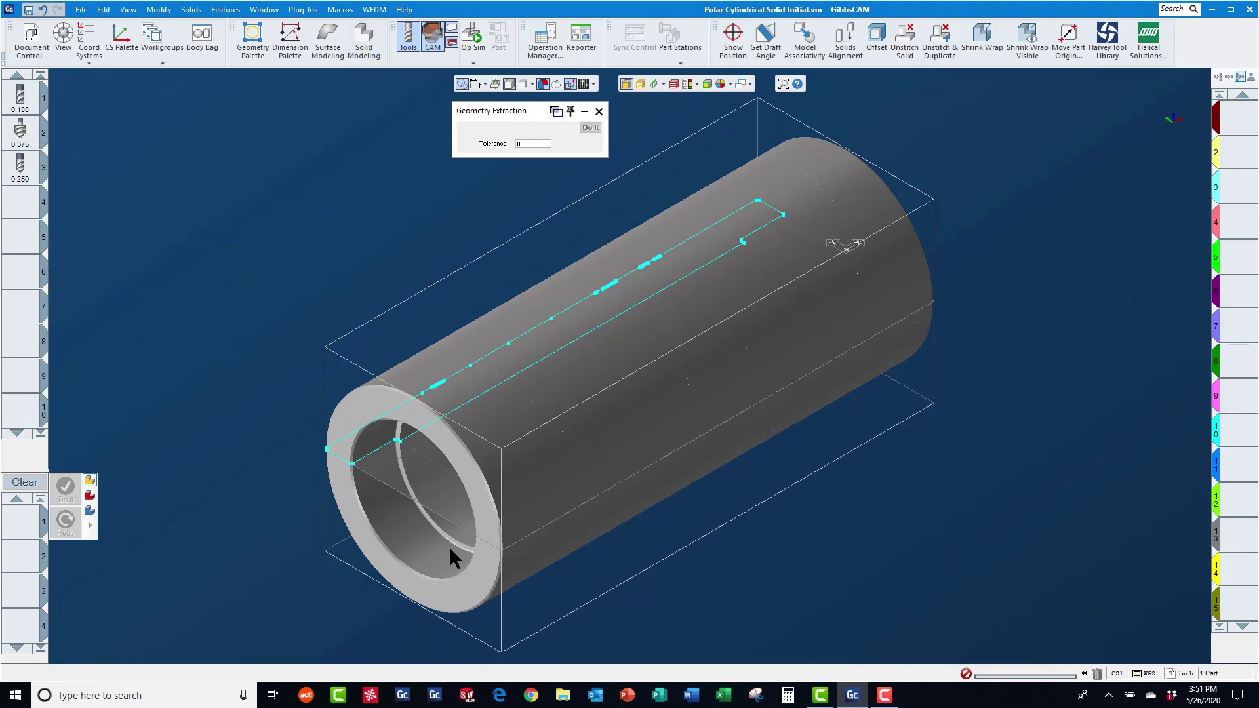
Set the revolved tube's body type to Stock and store it in the body bag
{"action": "right_click", "coordinate": [483, 509]}
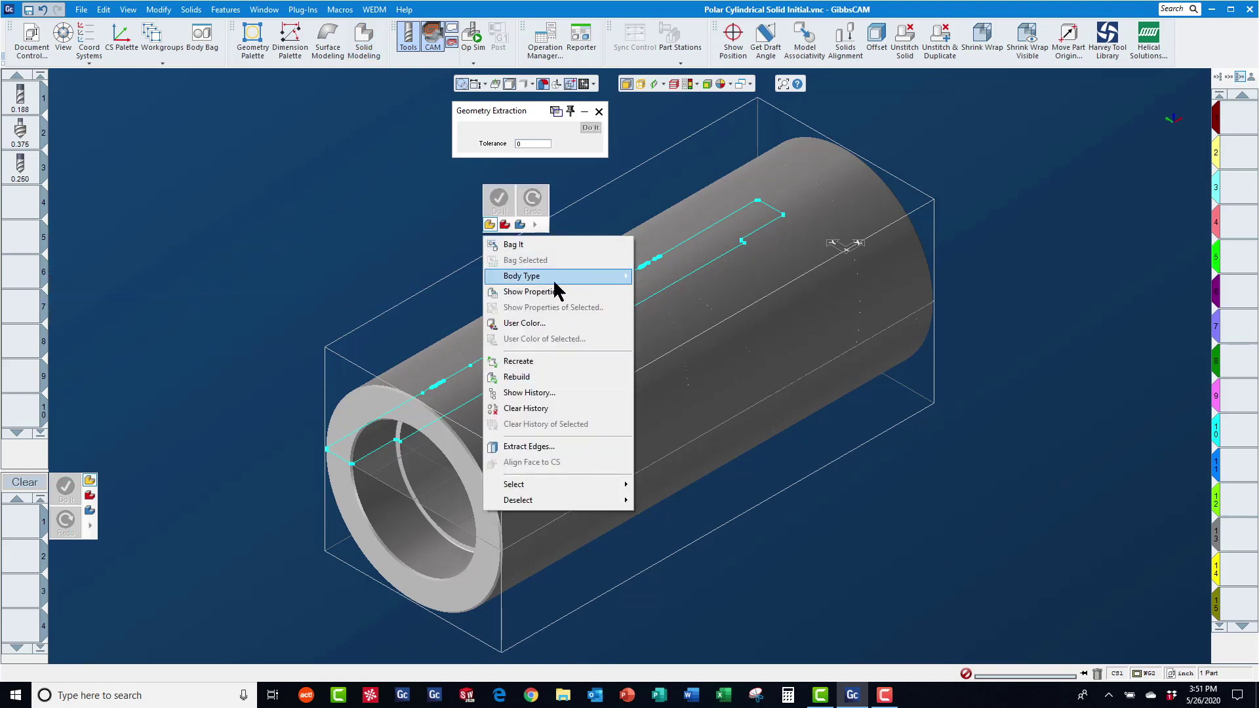
{"action": "mouse_move", "coordinate": [523, 276]}
{"action": "left_click", "coordinate": [679, 298]}
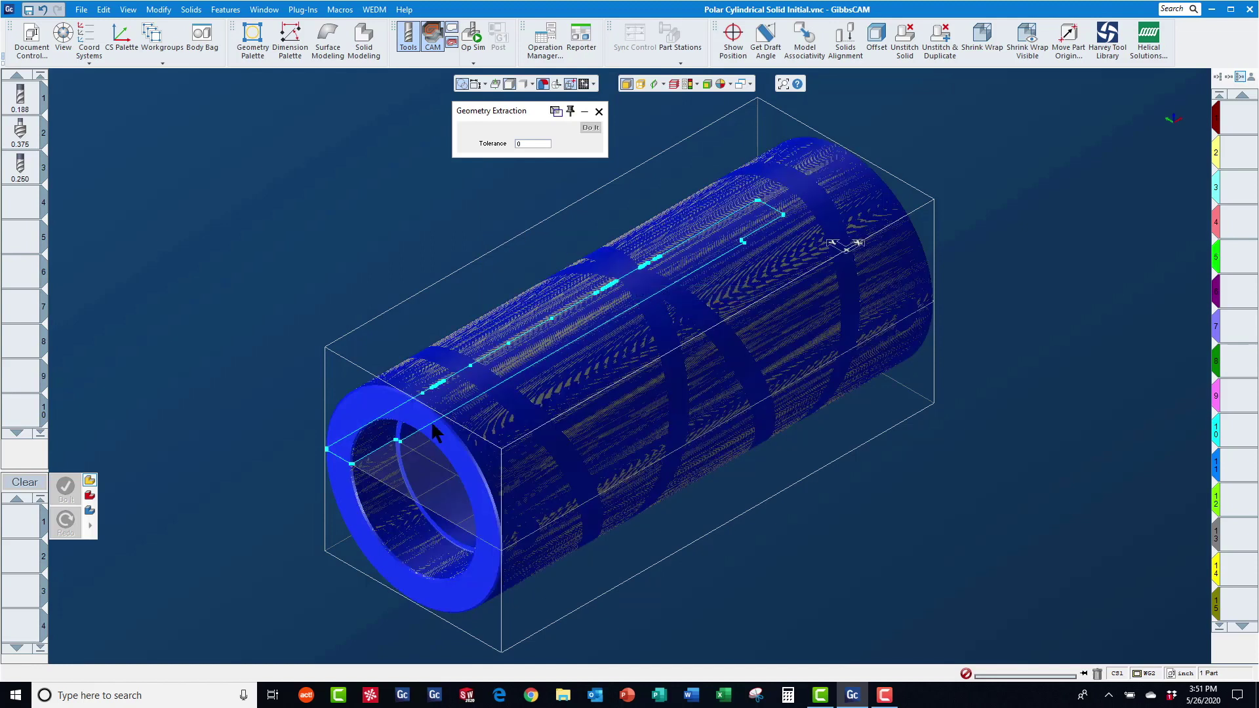
{"action": "double_click", "coordinate": [351, 400]}
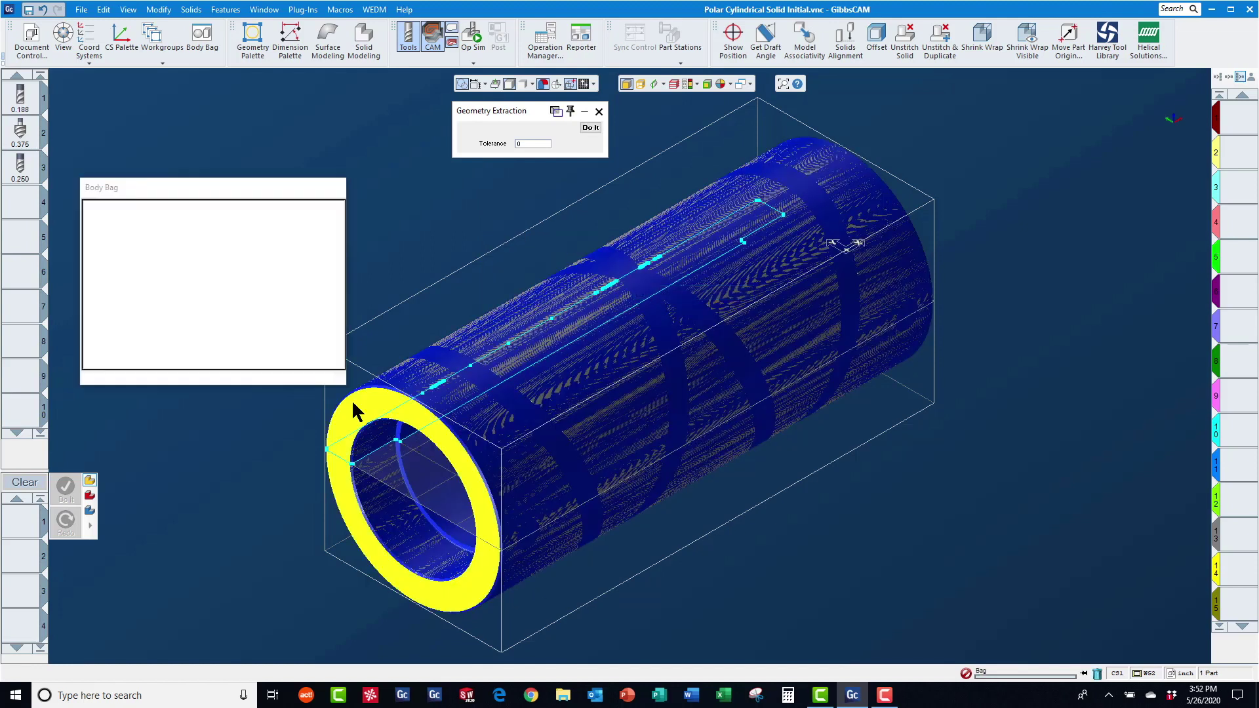
{"action": "left_click", "coordinate": [340, 189]}
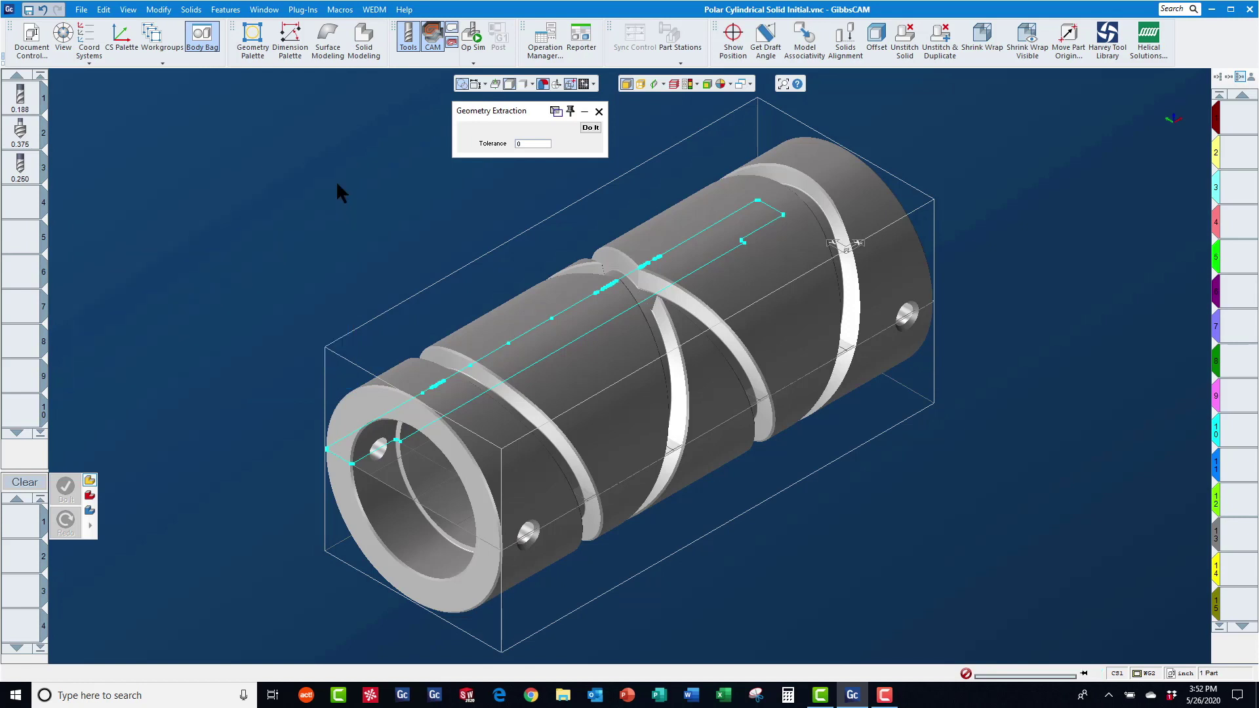
{"action": "left_click", "coordinate": [160, 44]}
Make Chamfer Geometry the active workgroup and select the part's outer faces
{"action": "left_click", "coordinate": [228, 134]}
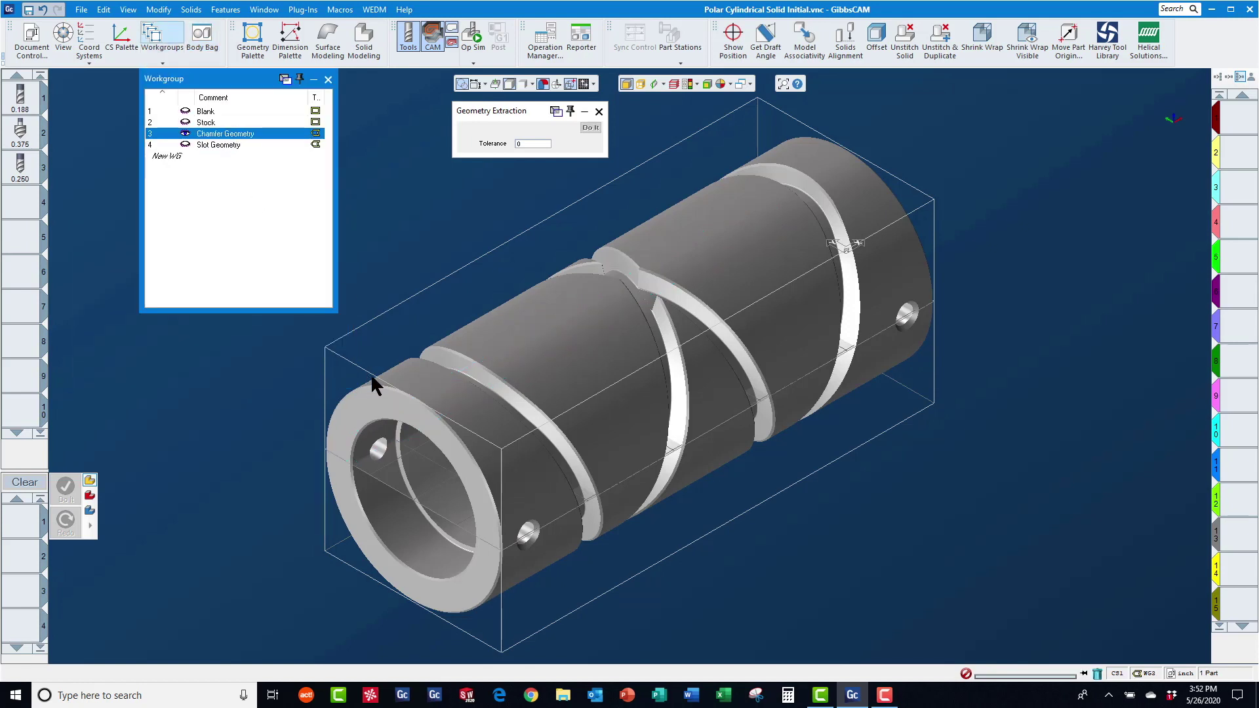
{"action": "left_click", "coordinate": [449, 390]}
{"action": "left_click", "coordinate": [531, 340], "text": "ctrl"}
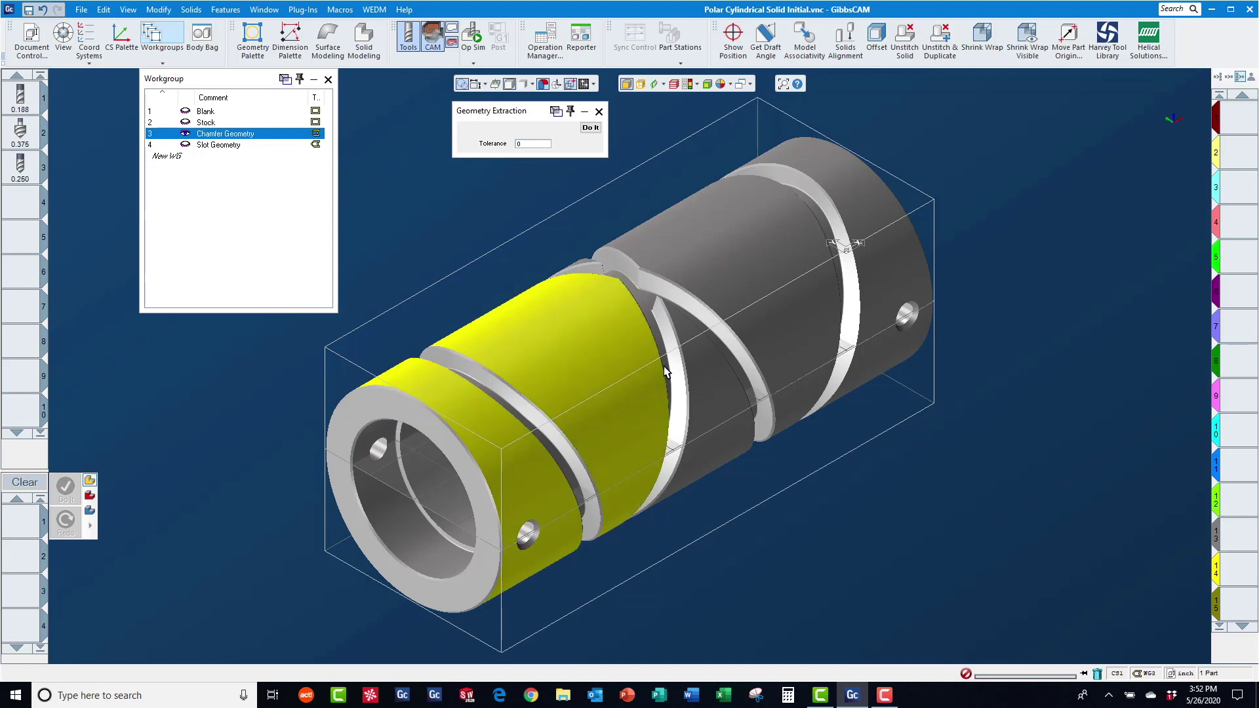
{"action": "left_click", "coordinate": [702, 379], "text": "ctrl"}
{"action": "left_click", "coordinate": [745, 300], "text": "ctrl"}
{"action": "left_click", "coordinate": [875, 235], "text": "ctrl"}
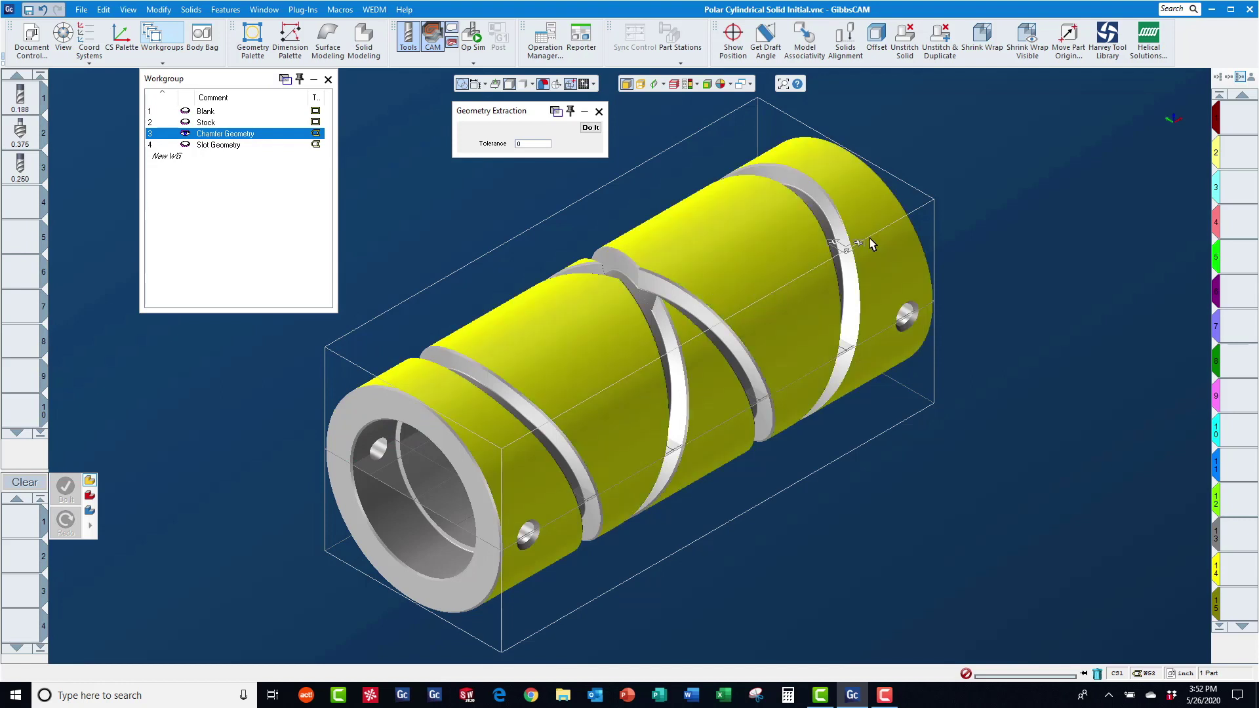
Extract edge geometry from the selected faces, hide the solid, and select all curves
{"action": "right_click", "coordinate": [750, 263]}
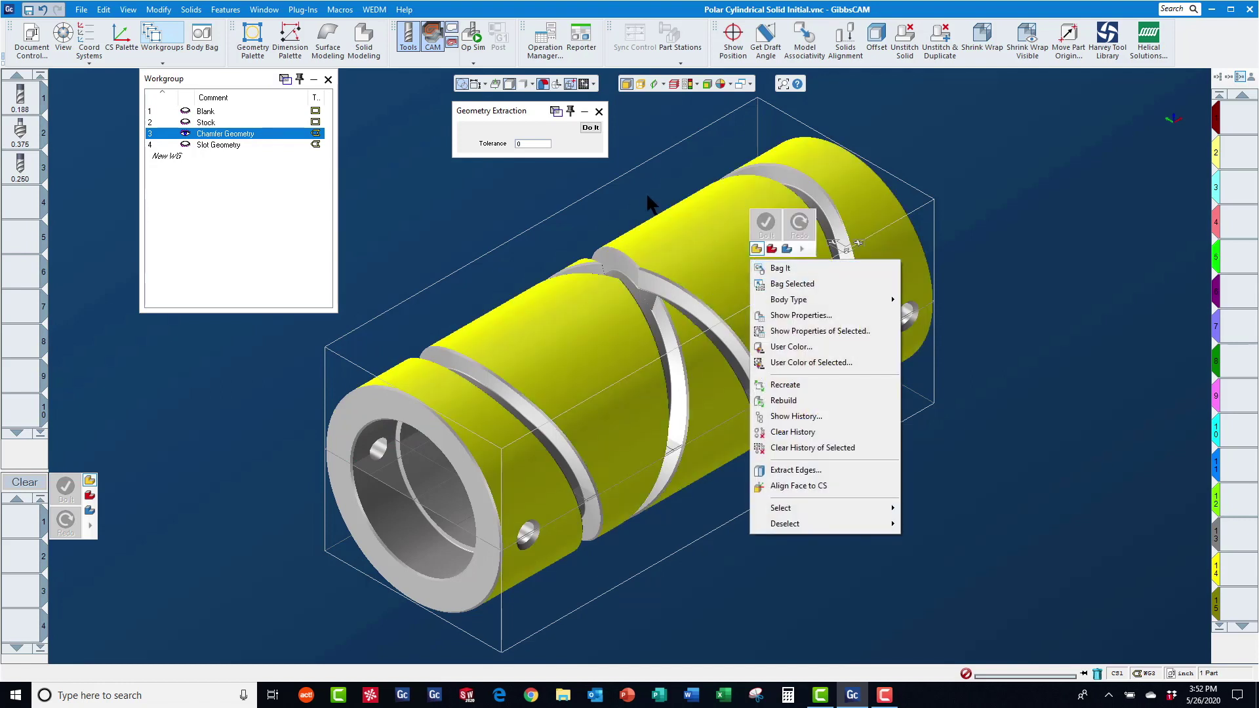
{"action": "left_click", "coordinate": [591, 129]}
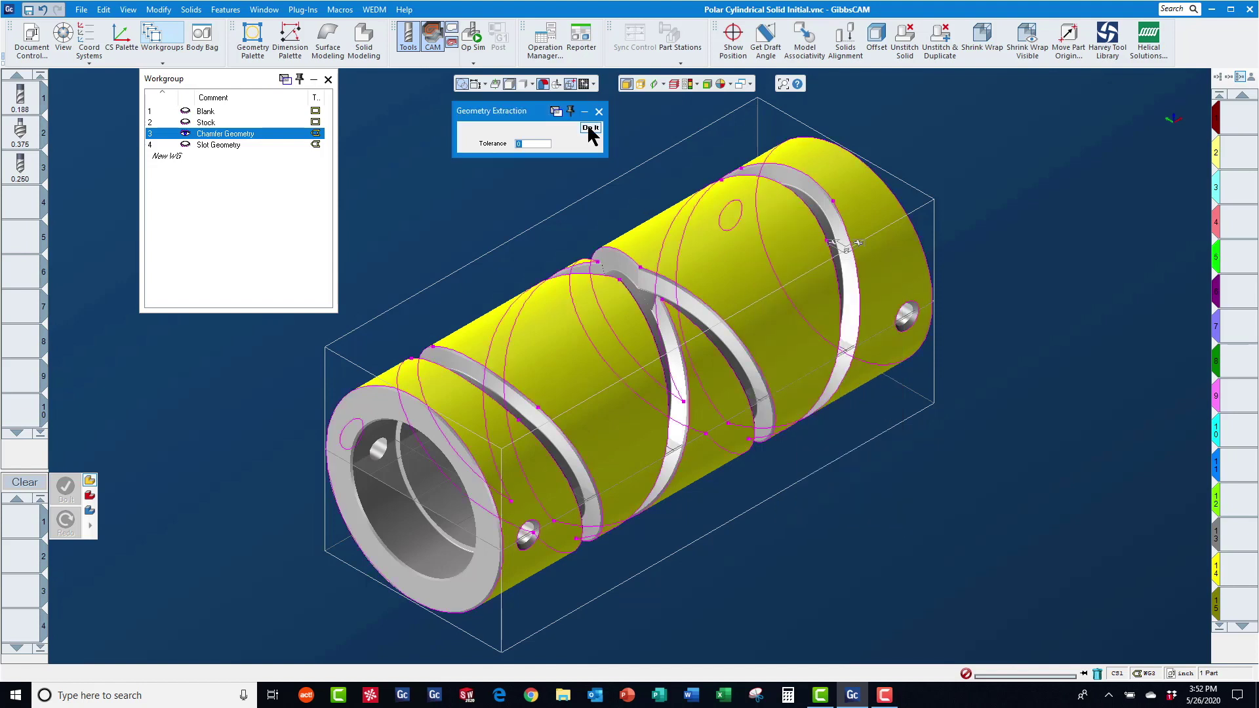
{"action": "left_click", "coordinate": [545, 43]}
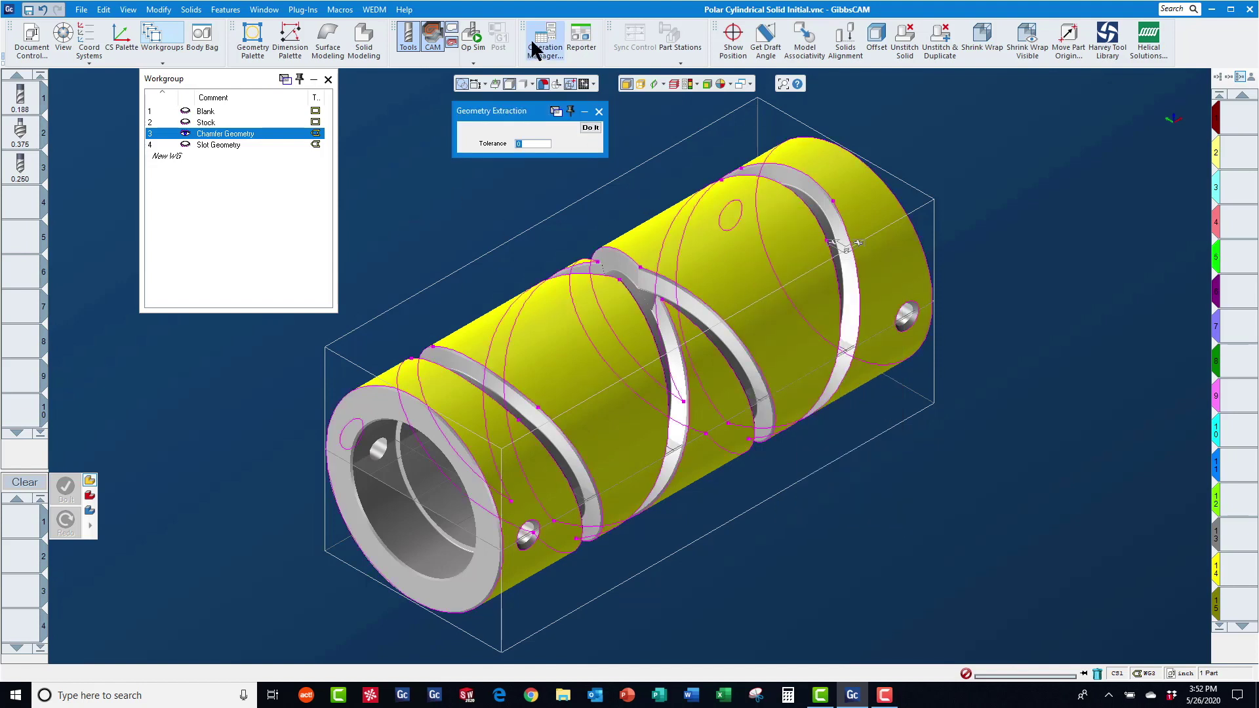
{"action": "left_click", "coordinate": [482, 230]}
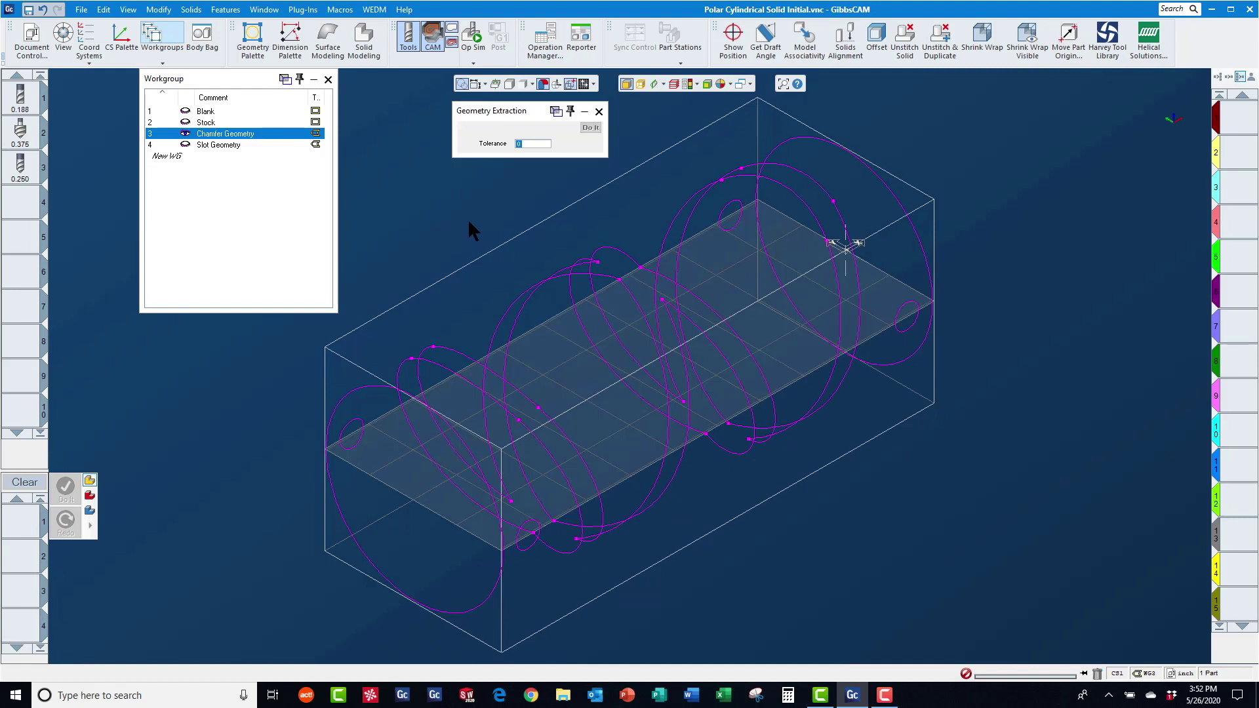
{"action": "key", "text": "ctrl+a"}
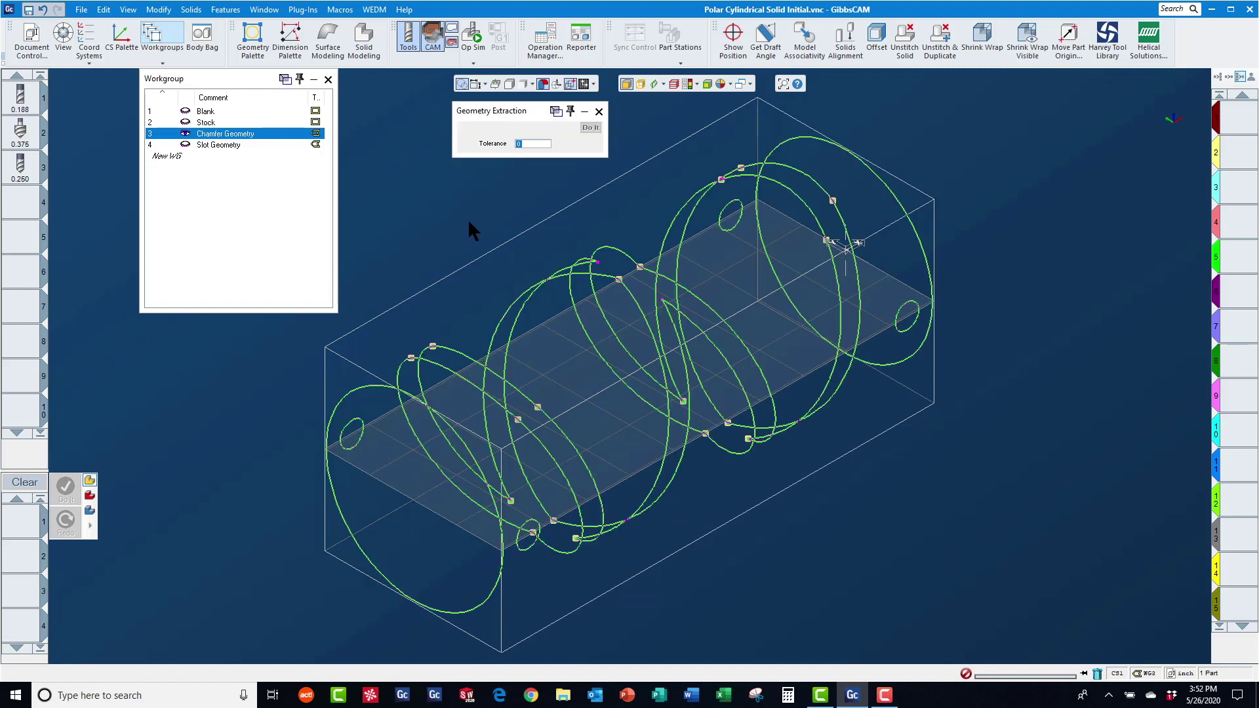
Use the Modify menu commands on the selected chamfer curves
{"action": "left_click", "coordinate": [158, 11]}
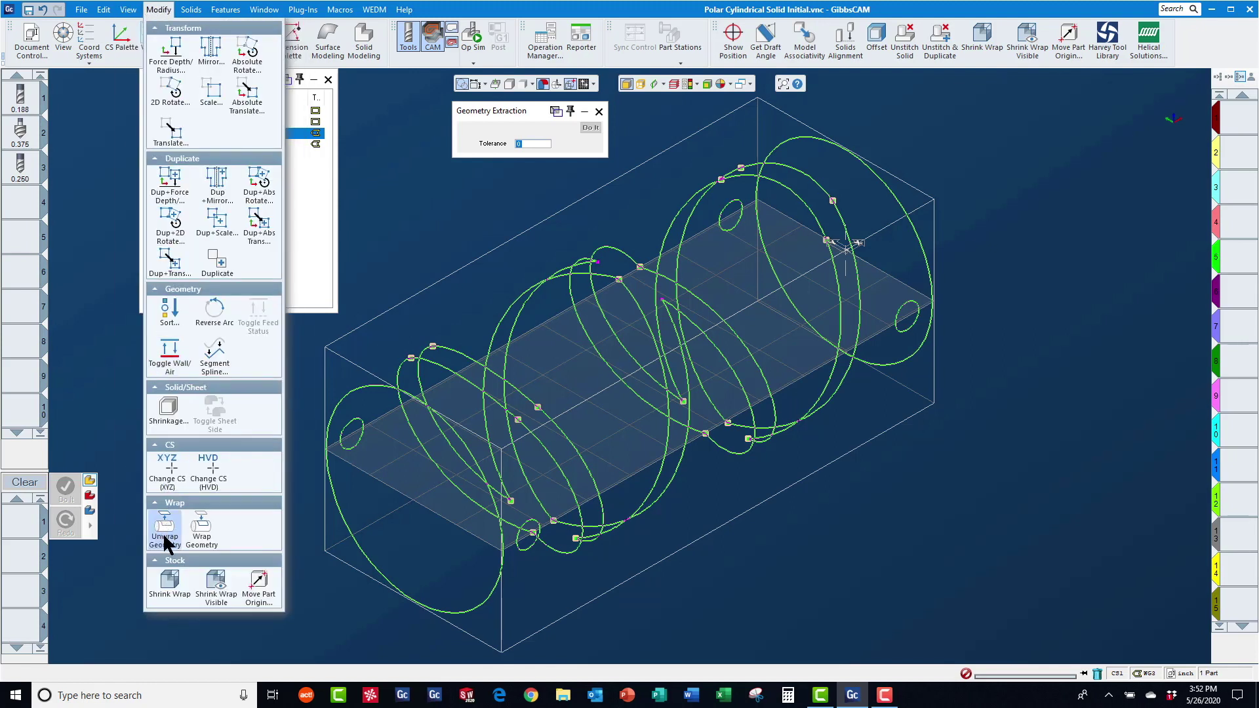
{"action": "left_click", "coordinate": [167, 473]}
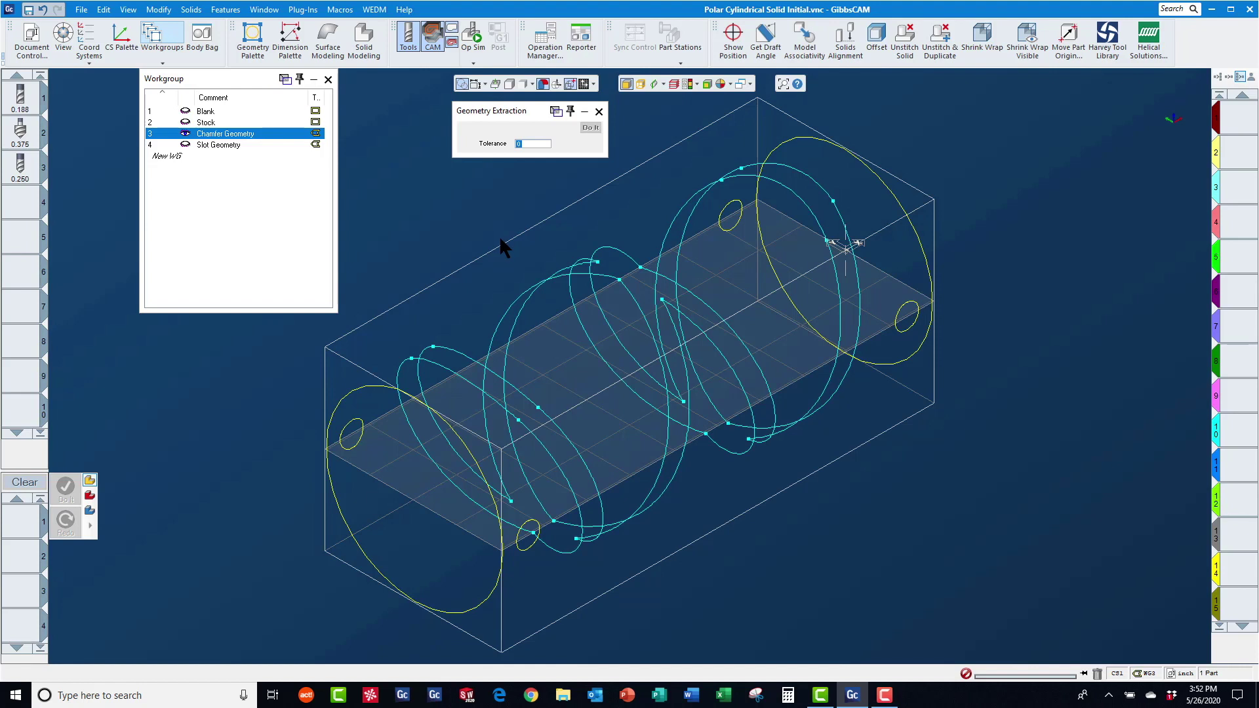
{"action": "left_click", "coordinate": [159, 9]}
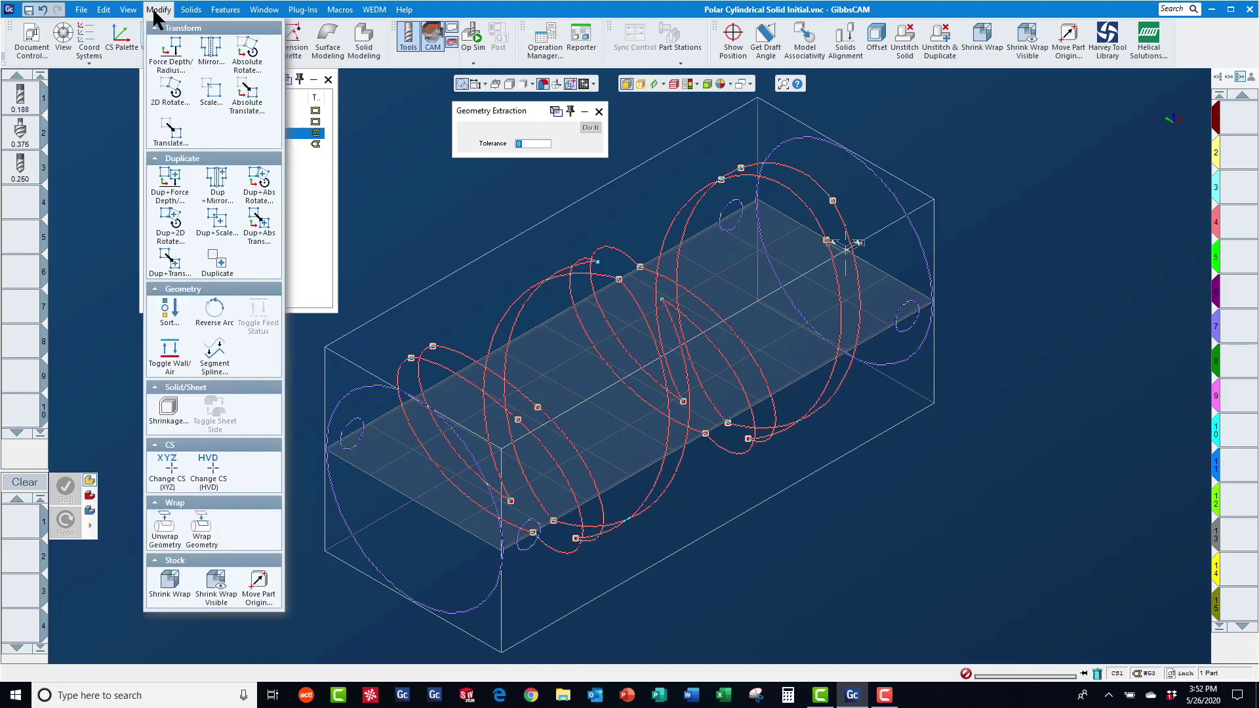
Unwrap the selected chamfer curves into flat lines and deselect them
{"action": "left_click", "coordinate": [165, 541]}
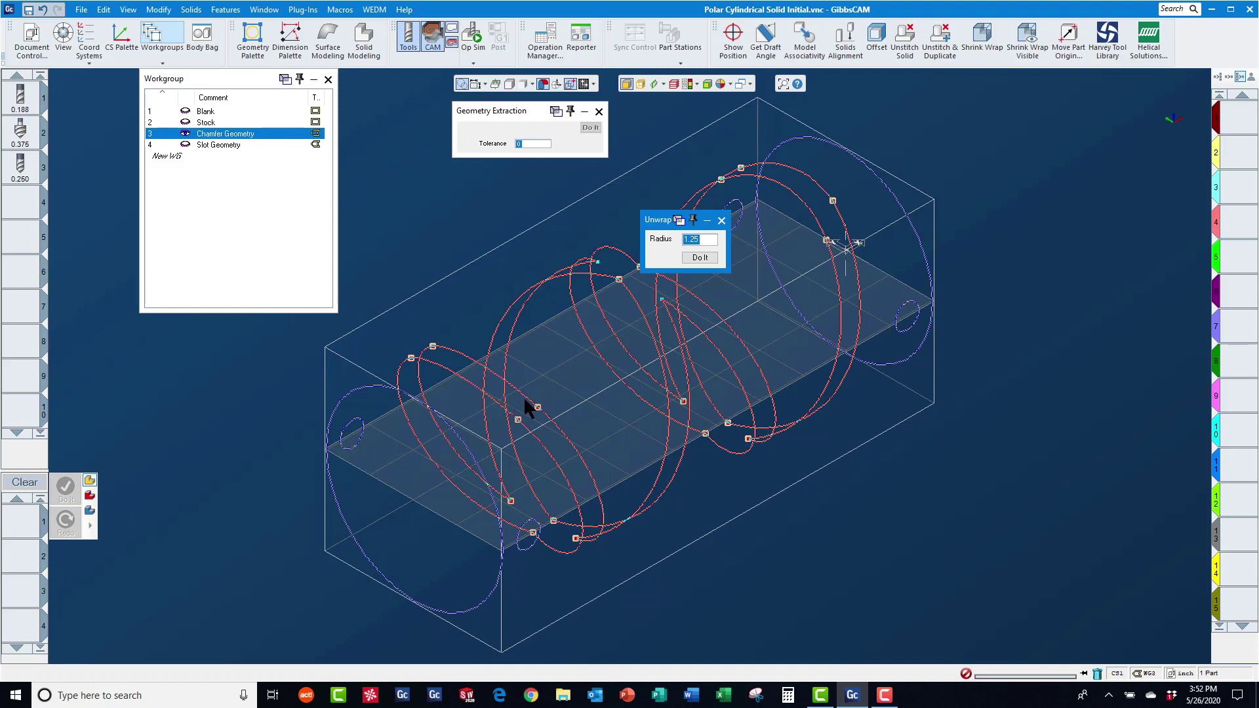
{"action": "left_click", "coordinate": [700, 257]}
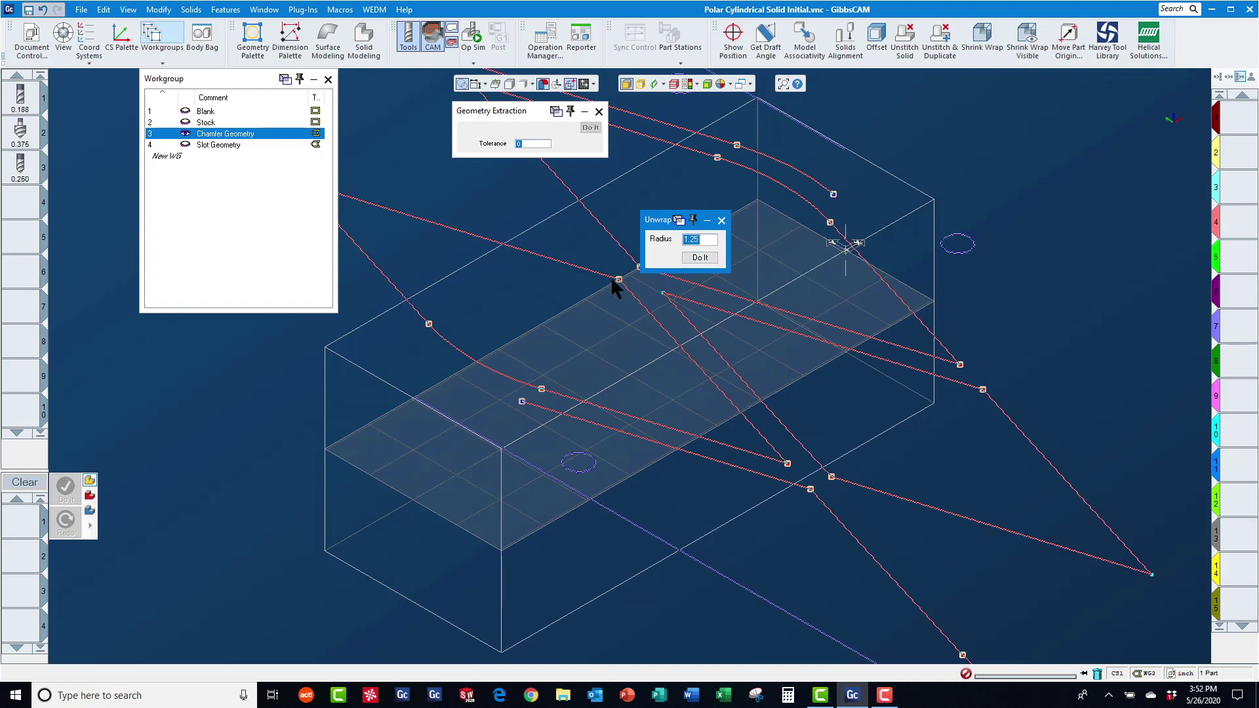
{"action": "left_click", "coordinate": [1001, 154]}
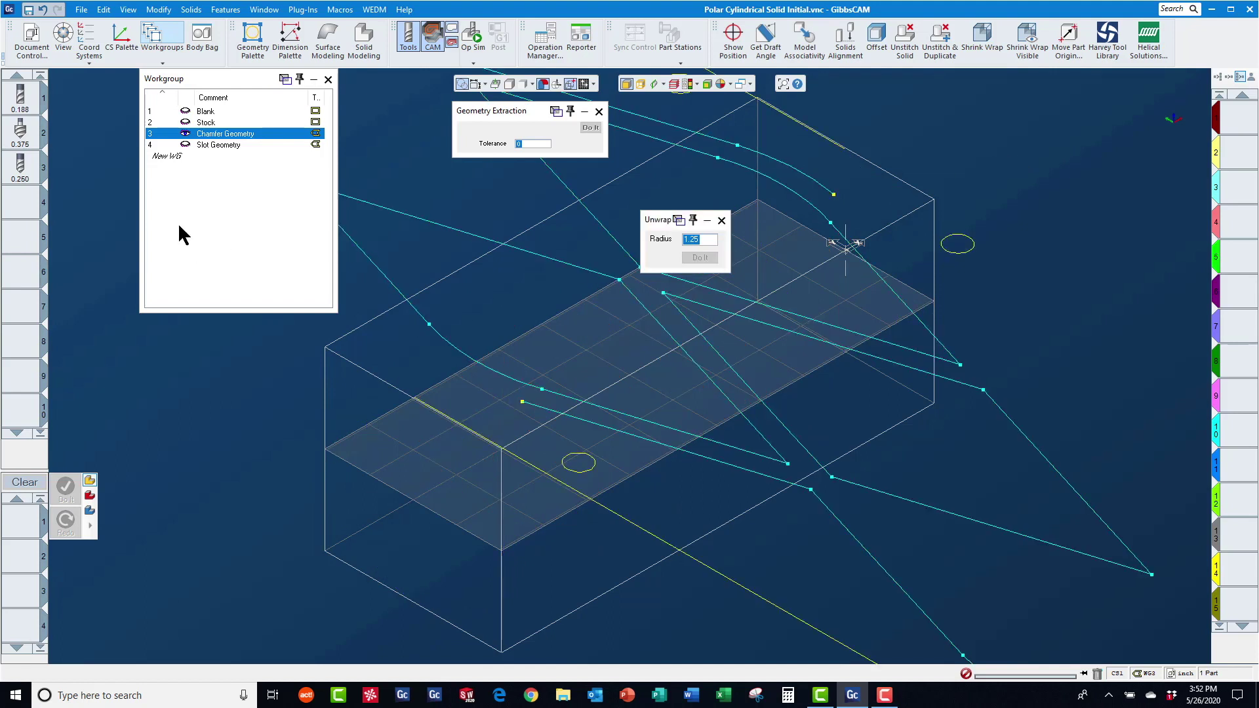
Make Slot Geometry the active workgroup with coordinate system WG3, C1
{"action": "left_click", "coordinate": [217, 146]}
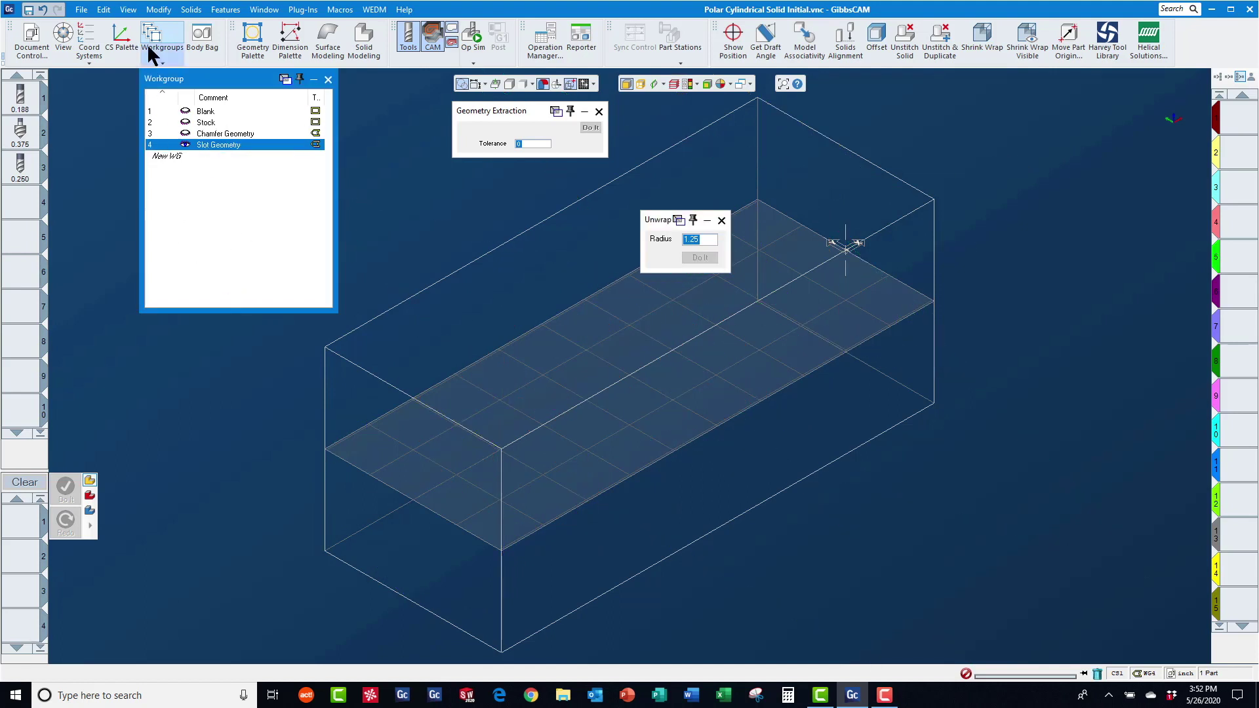
{"action": "left_click", "coordinate": [90, 44]}
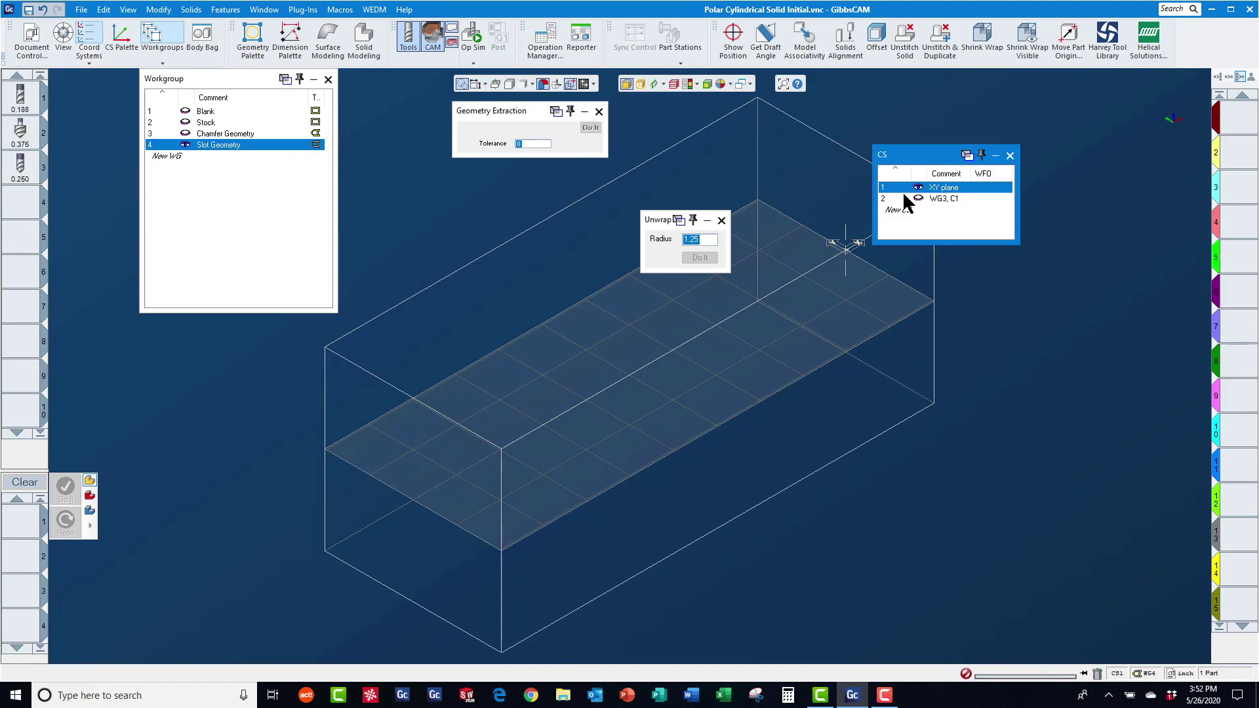
{"action": "left_click", "coordinate": [943, 198]}
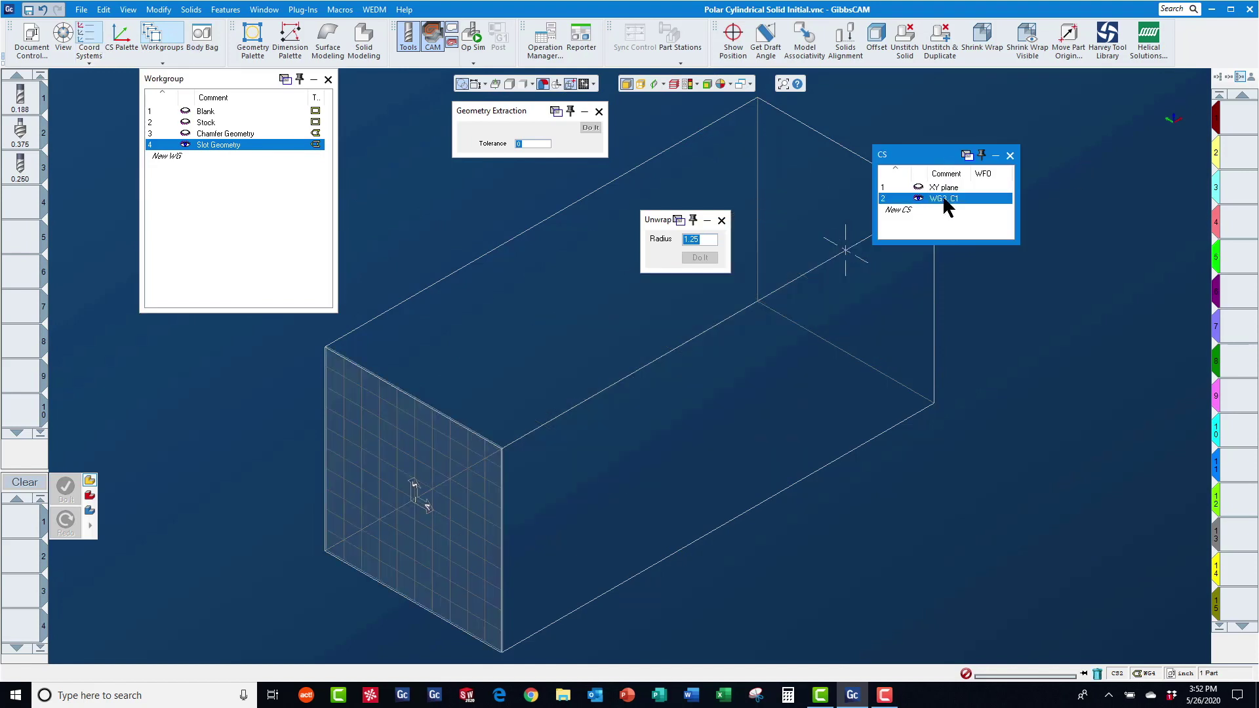
Show the solid and generate slot profiles at radius 1.23 from the front end face
{"action": "left_click", "coordinate": [509, 83]}
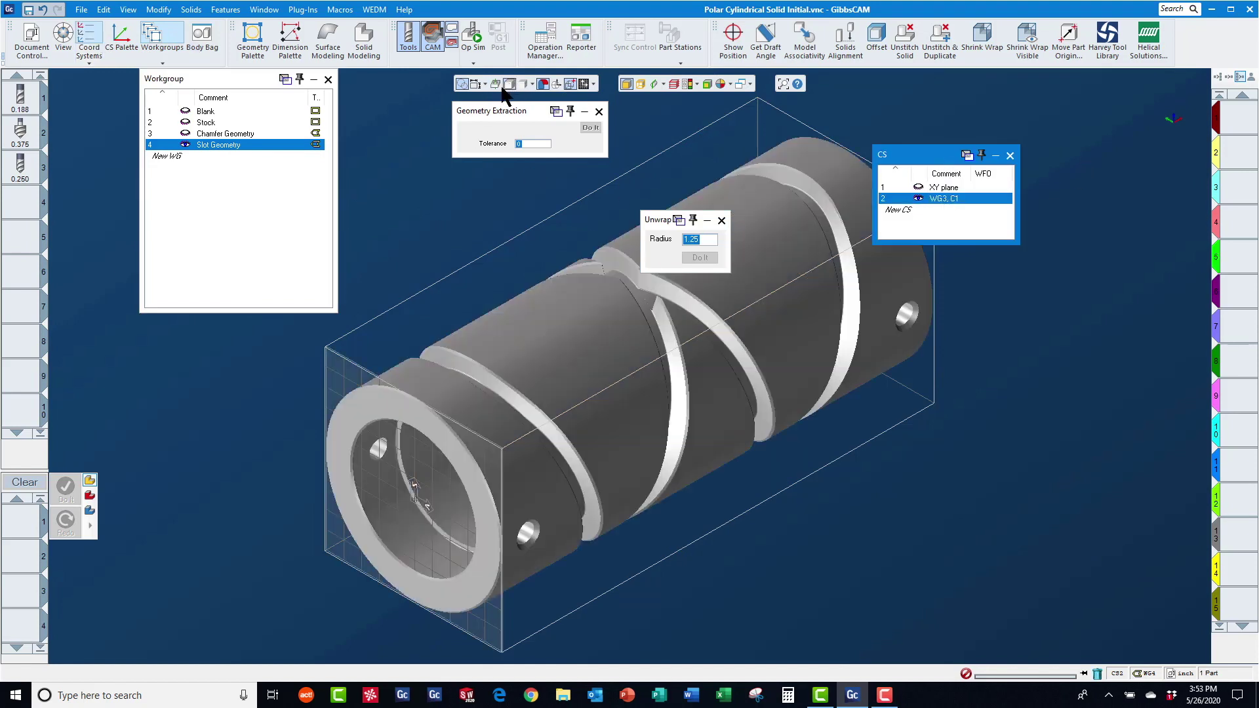
{"action": "left_click", "coordinate": [658, 83]}
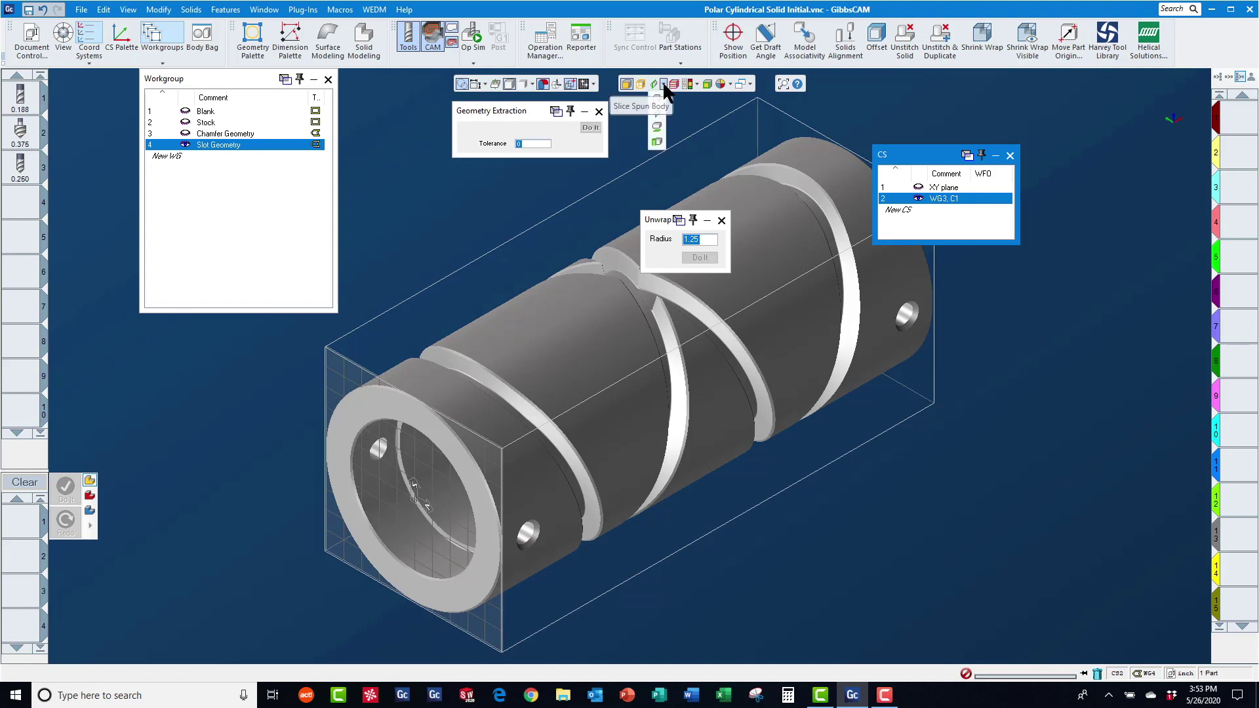
{"action": "left_click", "coordinate": [658, 142]}
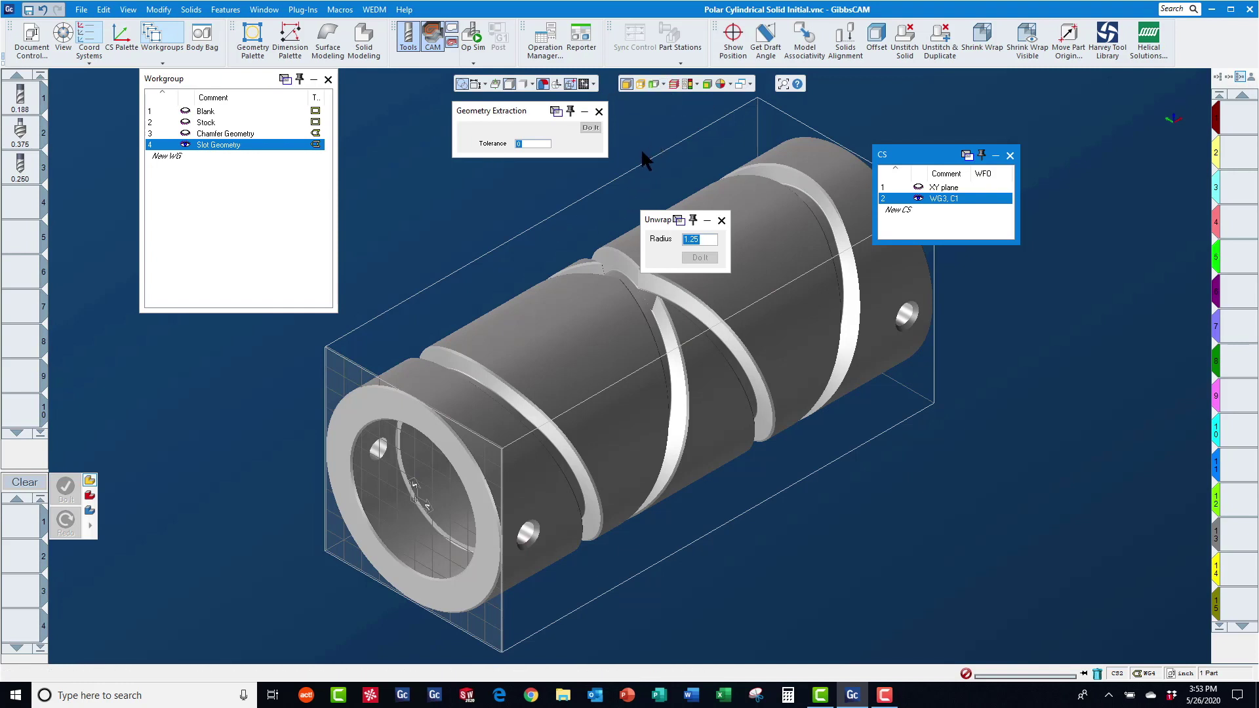
{"action": "left_click", "coordinate": [385, 436]}
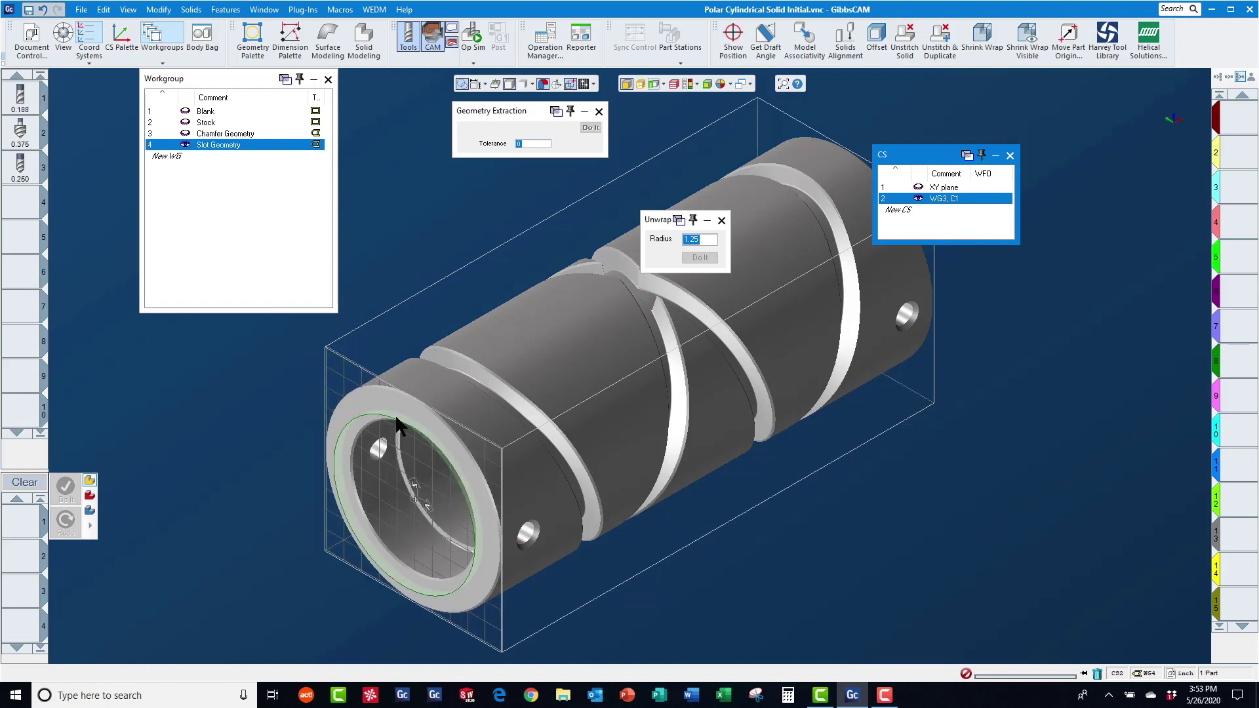
{"action": "right_click", "coordinate": [399, 425]}
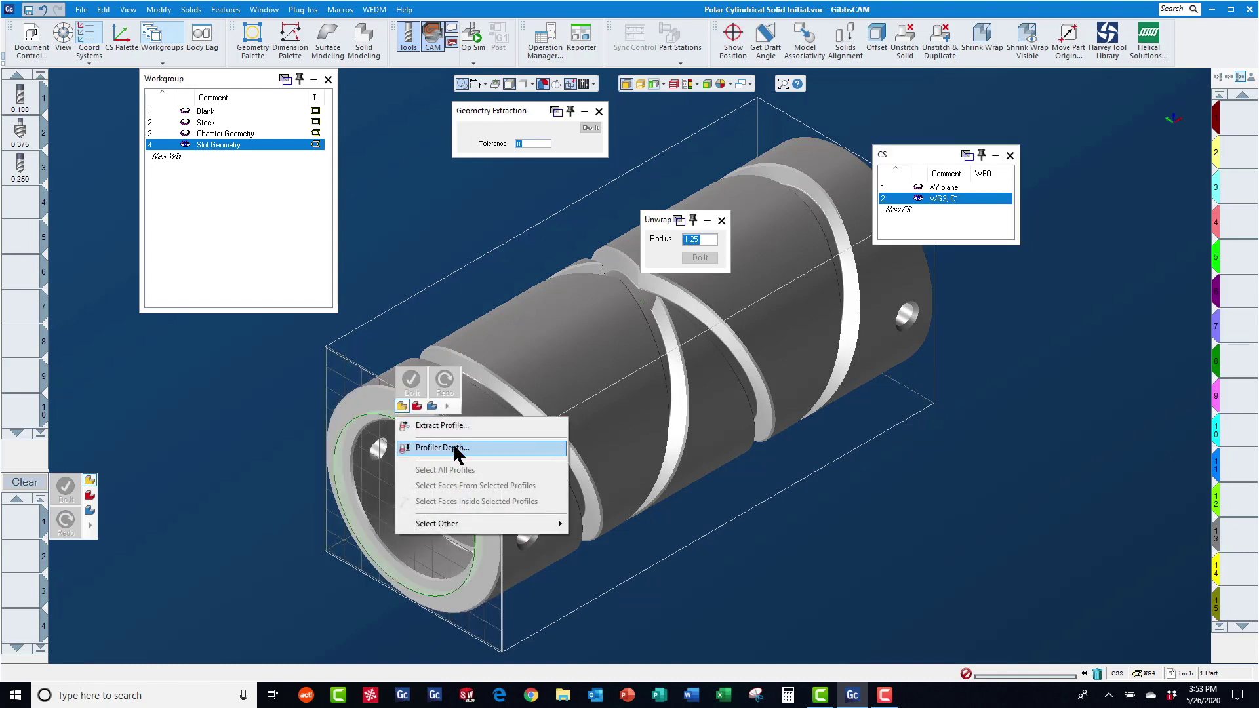
{"action": "left_click", "coordinate": [441, 448]}
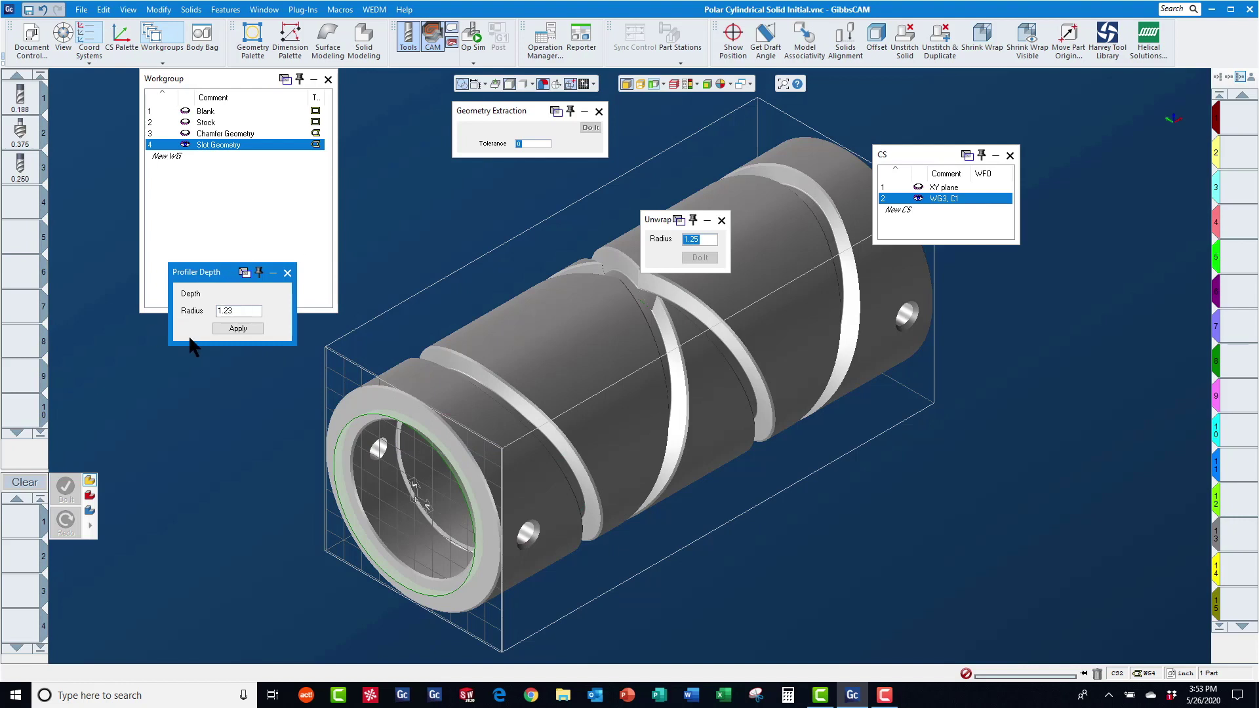
{"action": "left_click", "coordinate": [229, 333]}
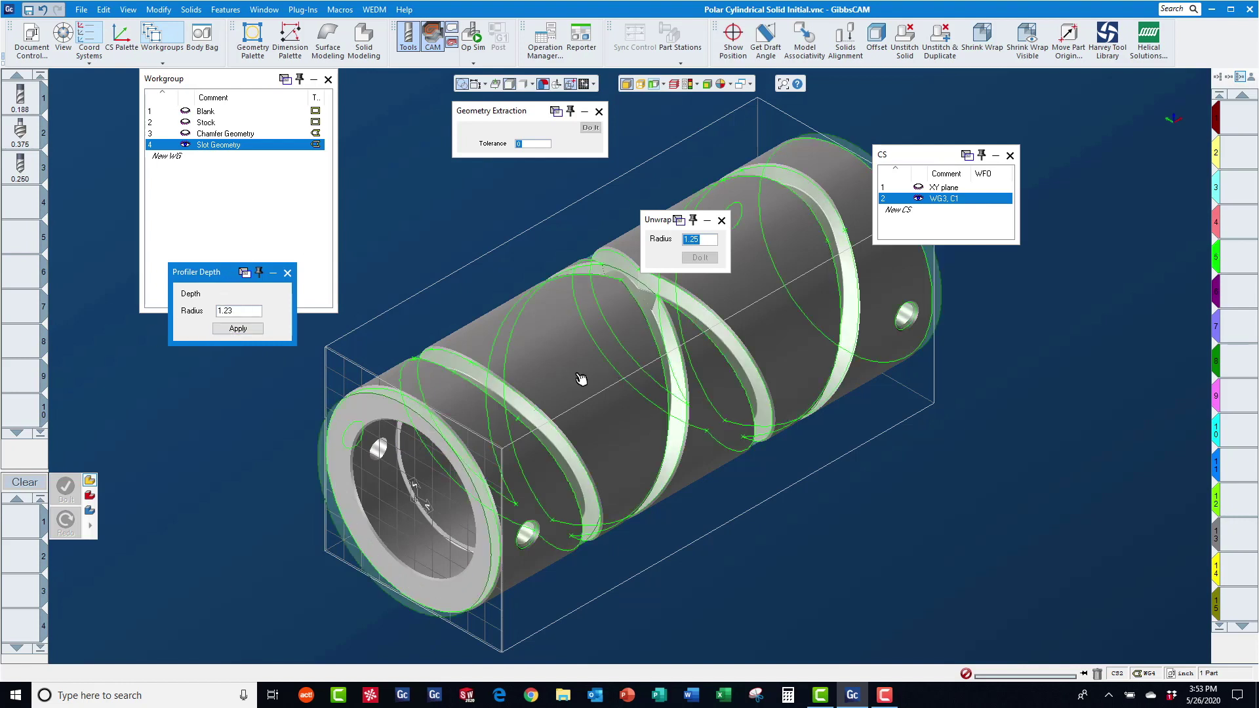
Extract all generated profiles as slot geometry and close the Unwrap and Extraction dialogs
{"action": "right_click", "coordinate": [503, 311]}
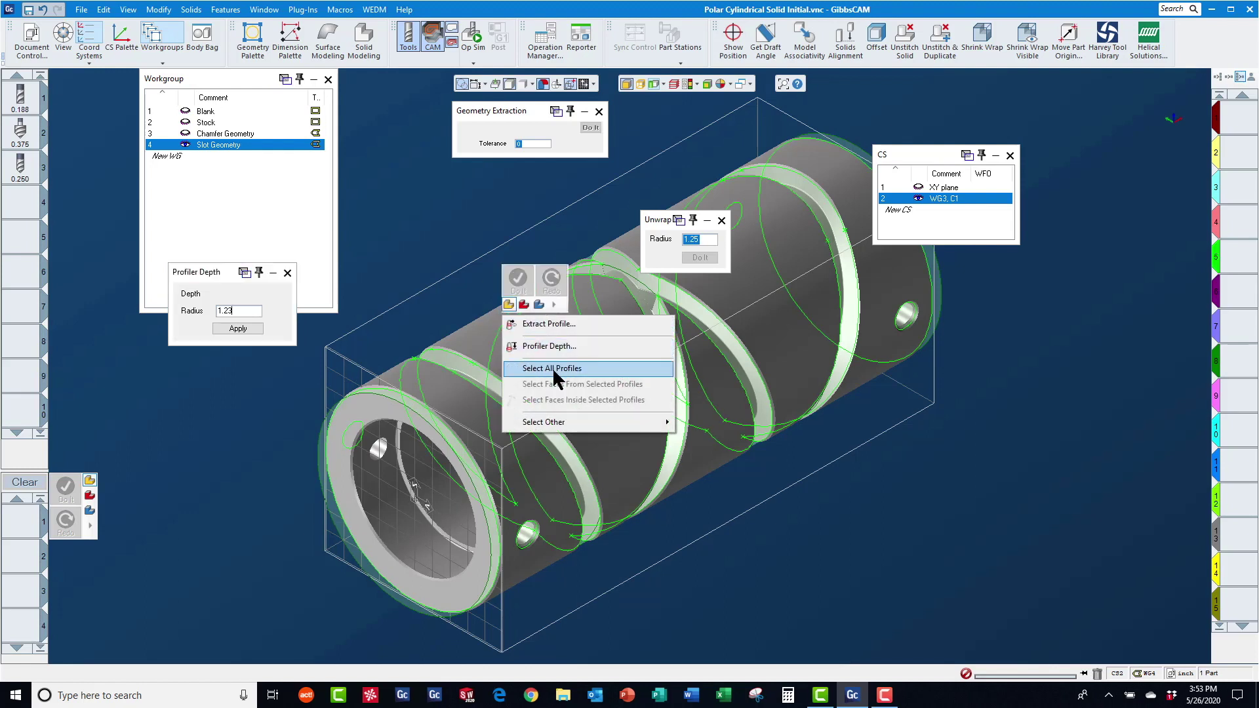
{"action": "left_click", "coordinate": [552, 369]}
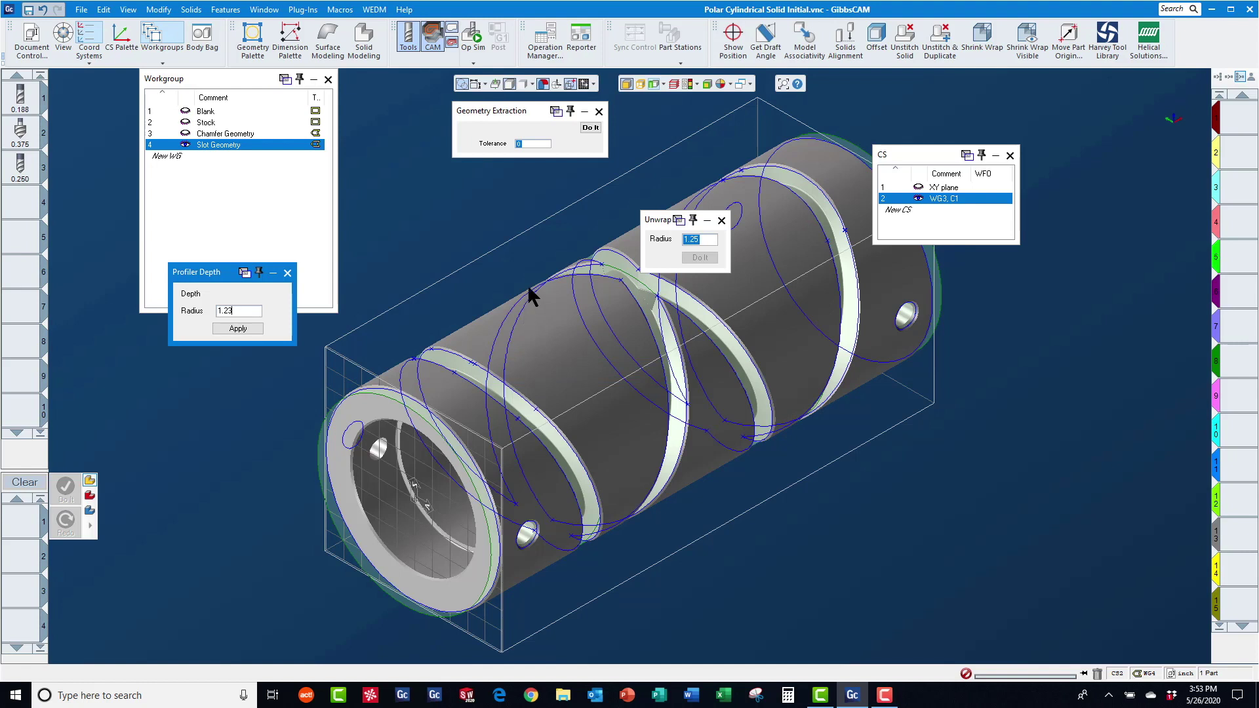
{"action": "left_click", "coordinate": [591, 130]}
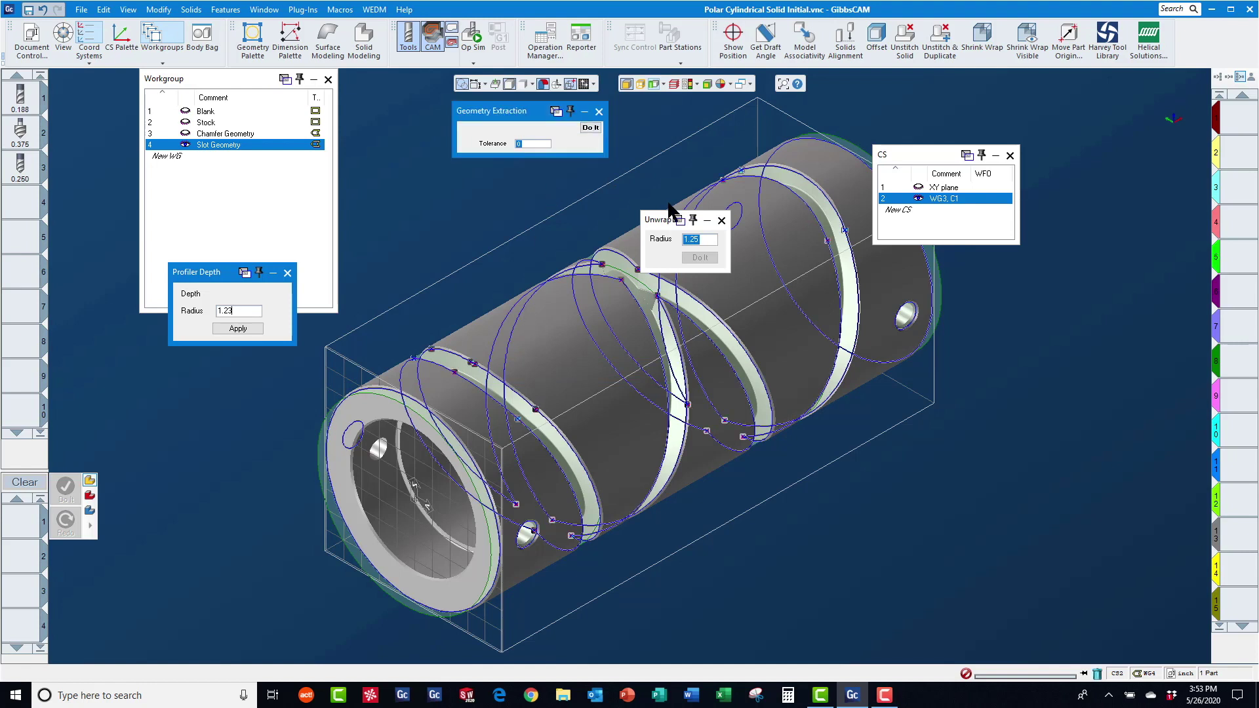
{"action": "left_click", "coordinate": [725, 219]}
{"action": "left_click", "coordinate": [600, 112]}
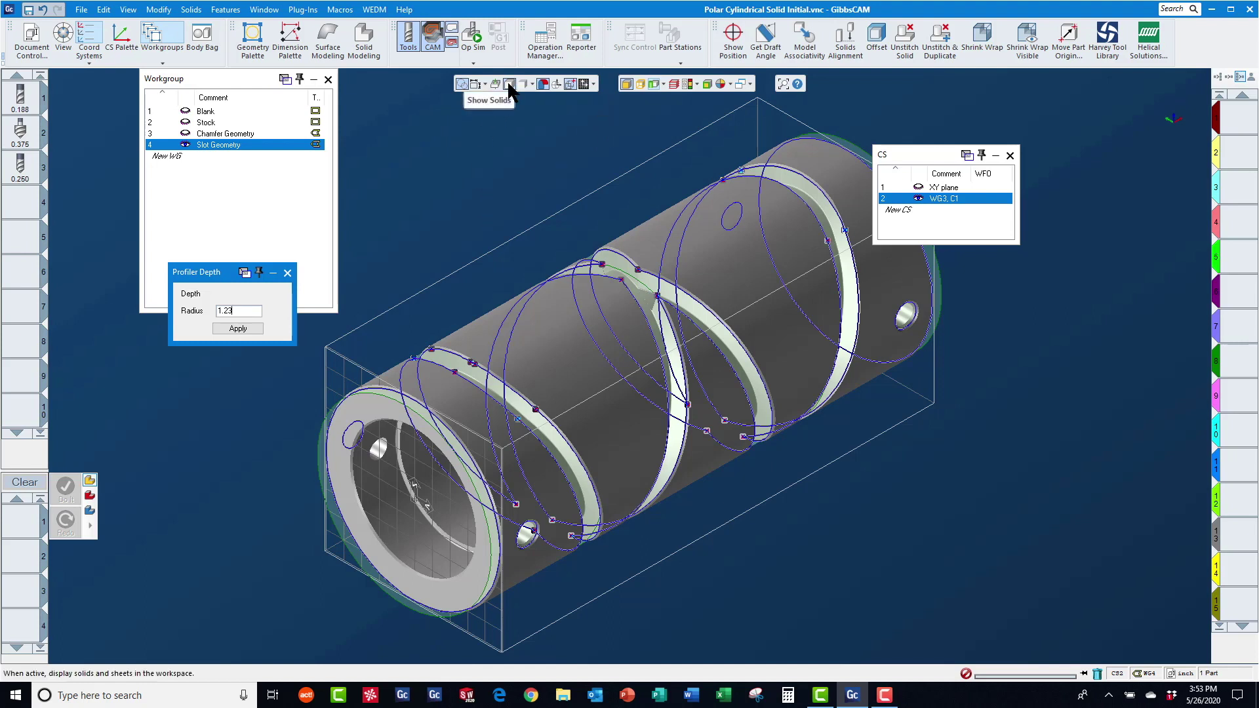
Return to the XY plane system, close Profiler Depth, and hide the solid
{"action": "left_click", "coordinate": [945, 187]}
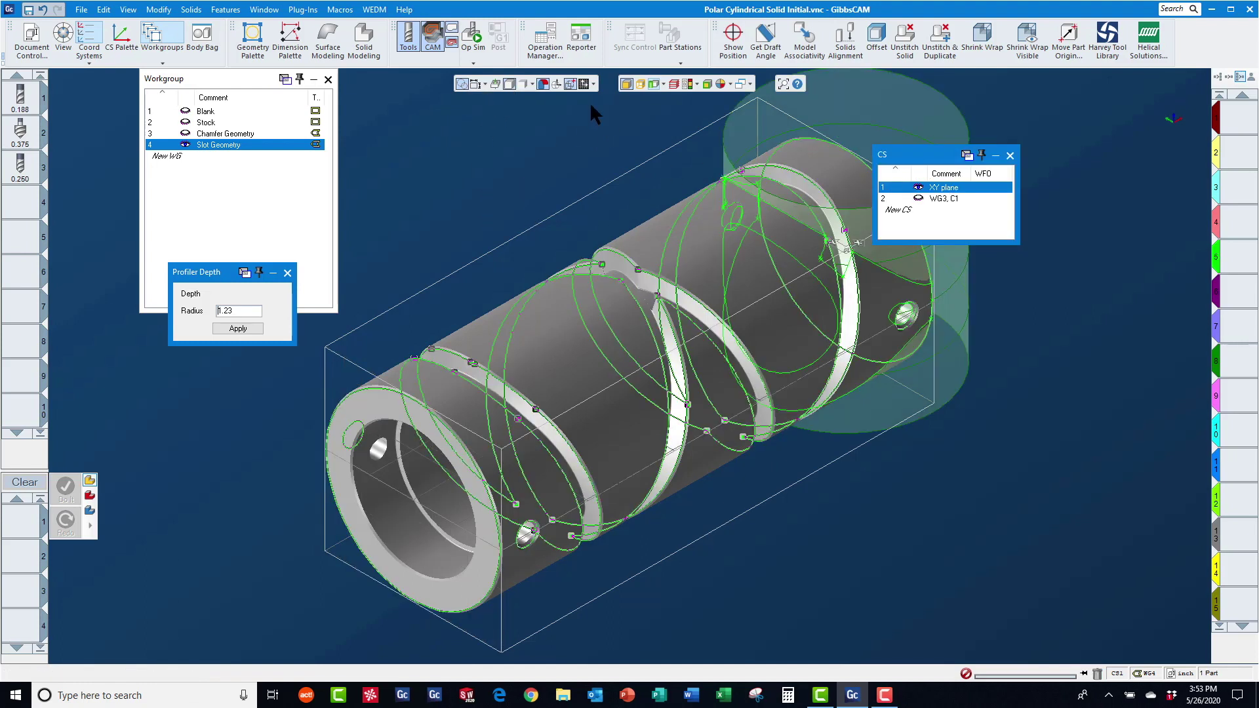
{"action": "left_click", "coordinate": [641, 85]}
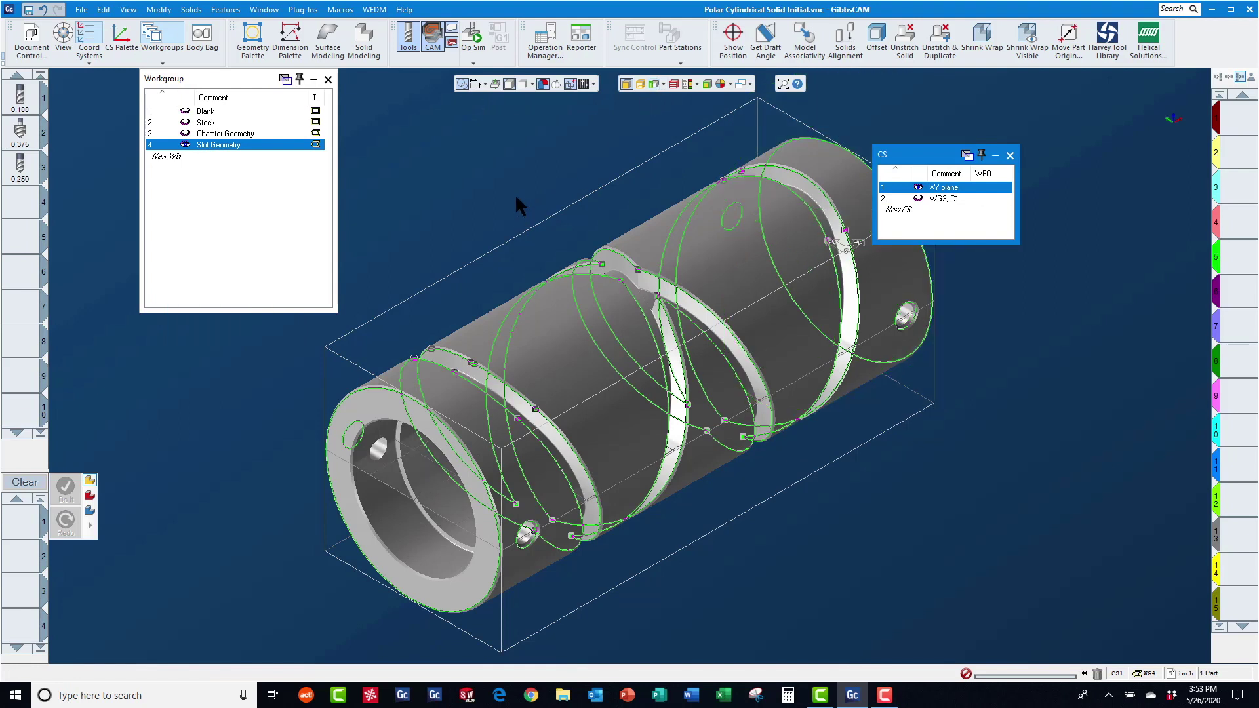
{"action": "left_click", "coordinate": [514, 194]}
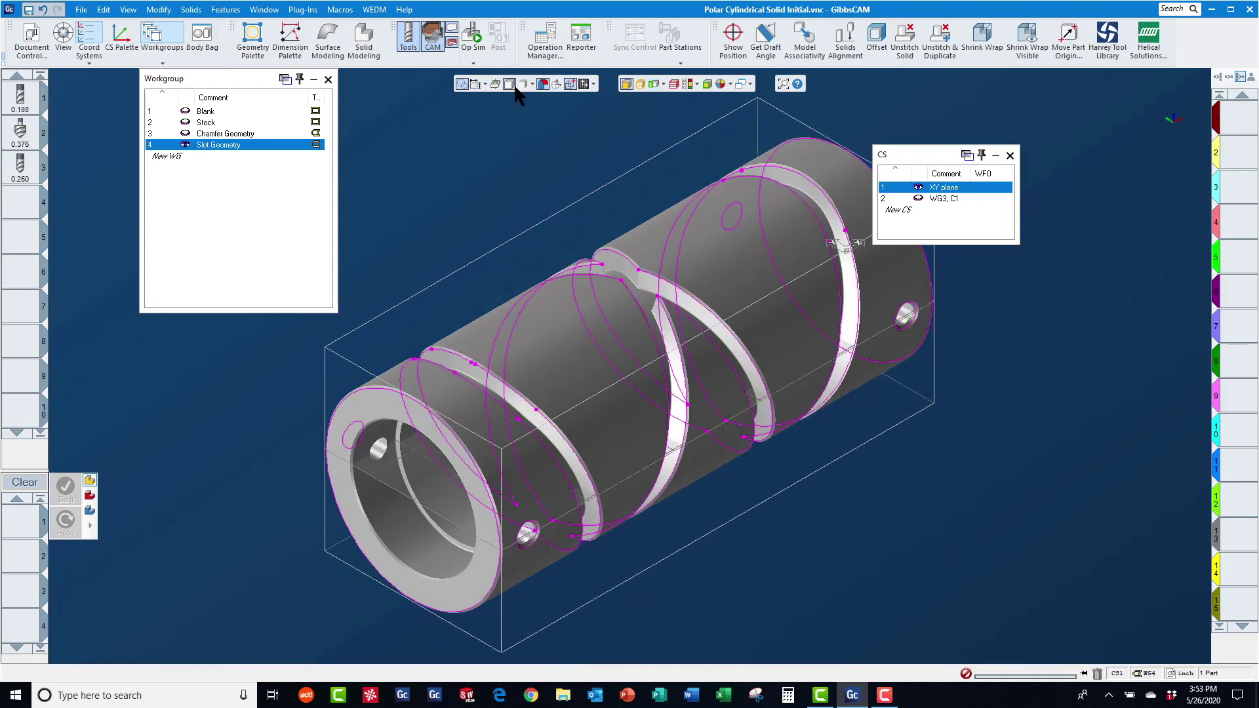
{"action": "left_click", "coordinate": [494, 84]}
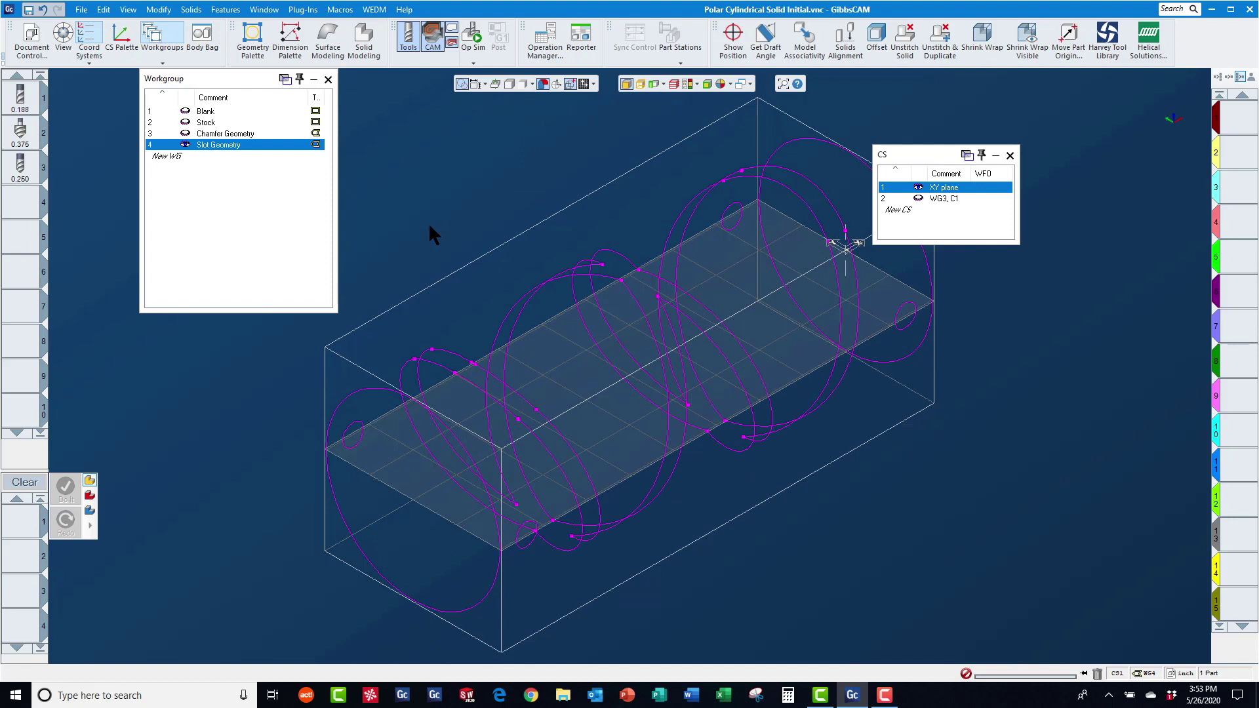
Select all wireframe geometry and change its coordinate system to the XY plane
{"action": "key", "text": "ctrl+a"}
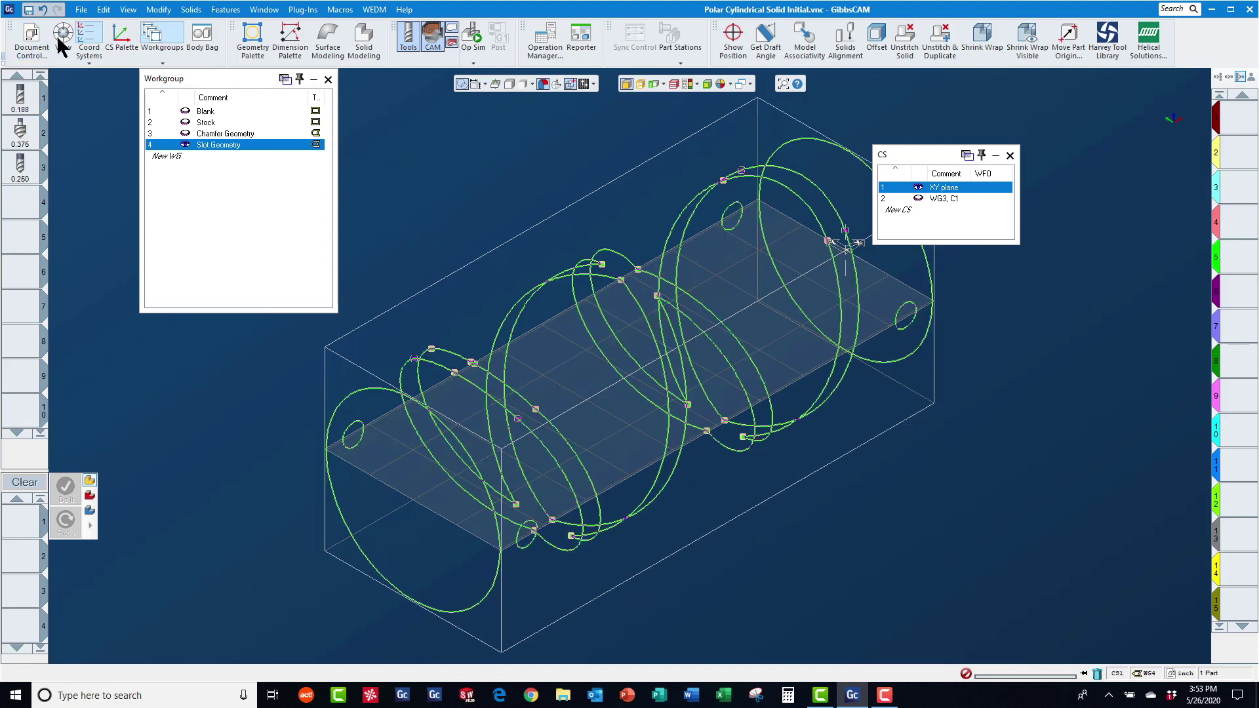
{"action": "left_click", "coordinate": [158, 10]}
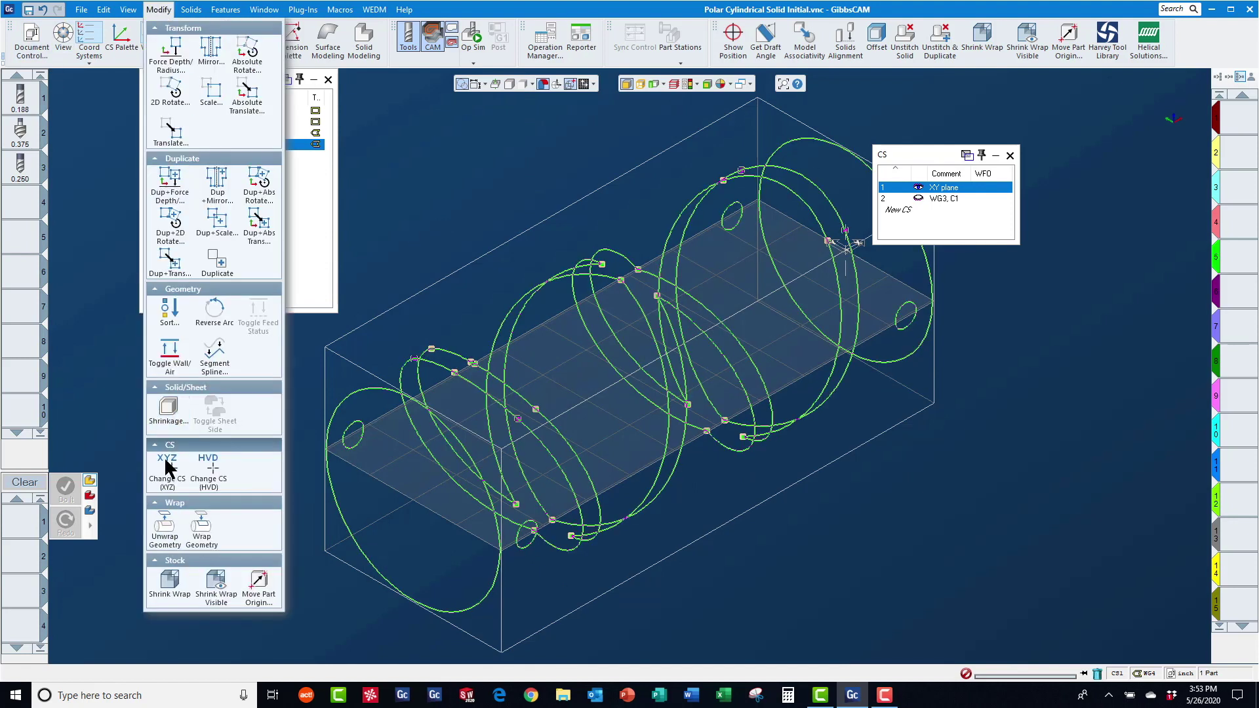
{"action": "left_click", "coordinate": [167, 465]}
{"action": "left_click", "coordinate": [485, 184]}
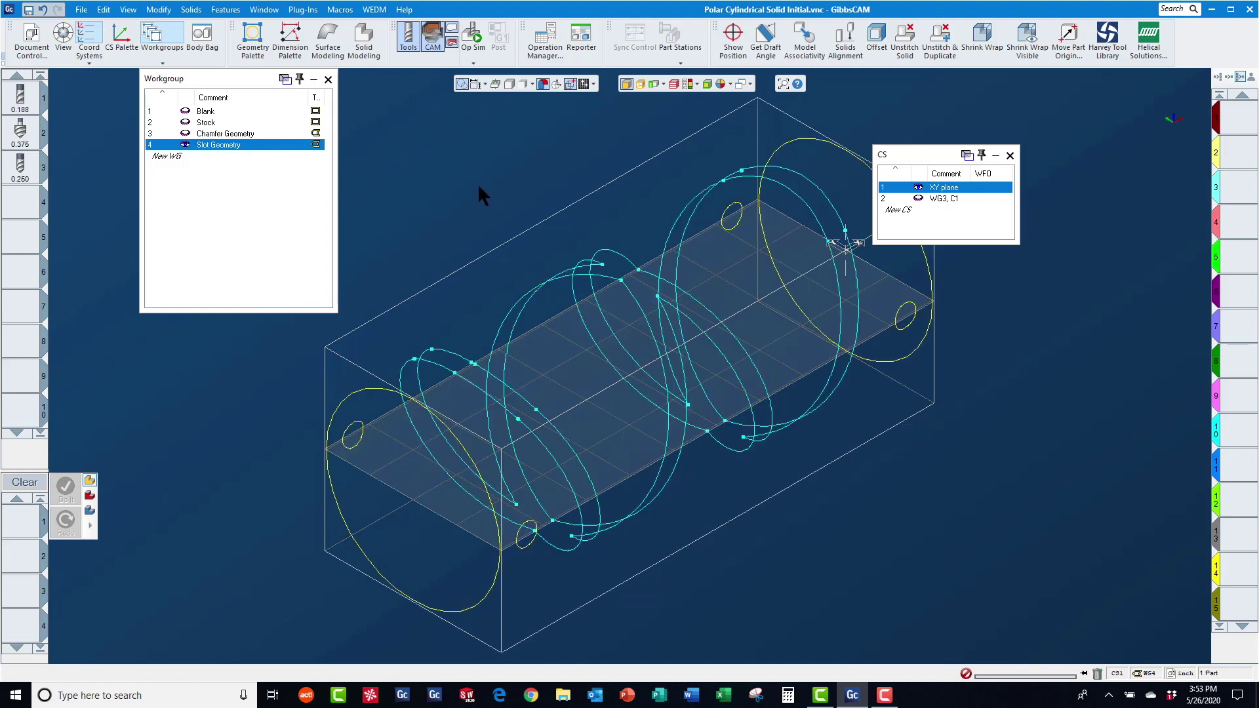
{"action": "double_click", "coordinate": [477, 187]}
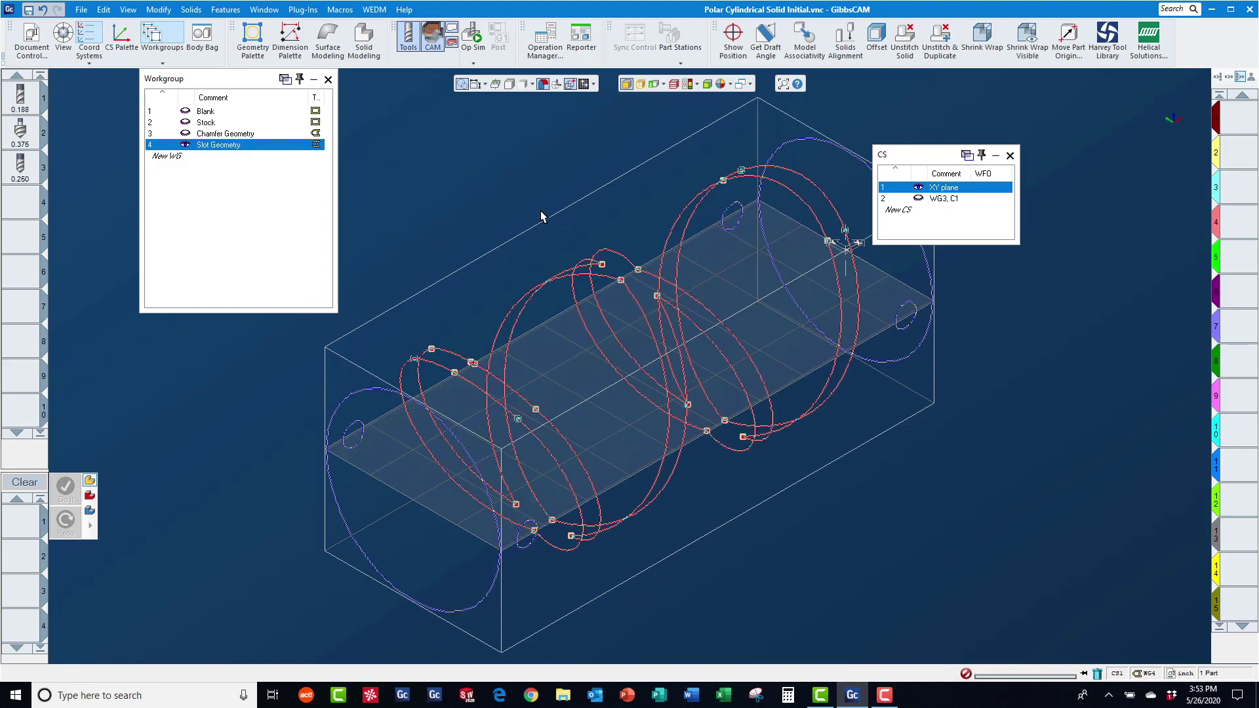
{"action": "left_click", "coordinate": [158, 10]}
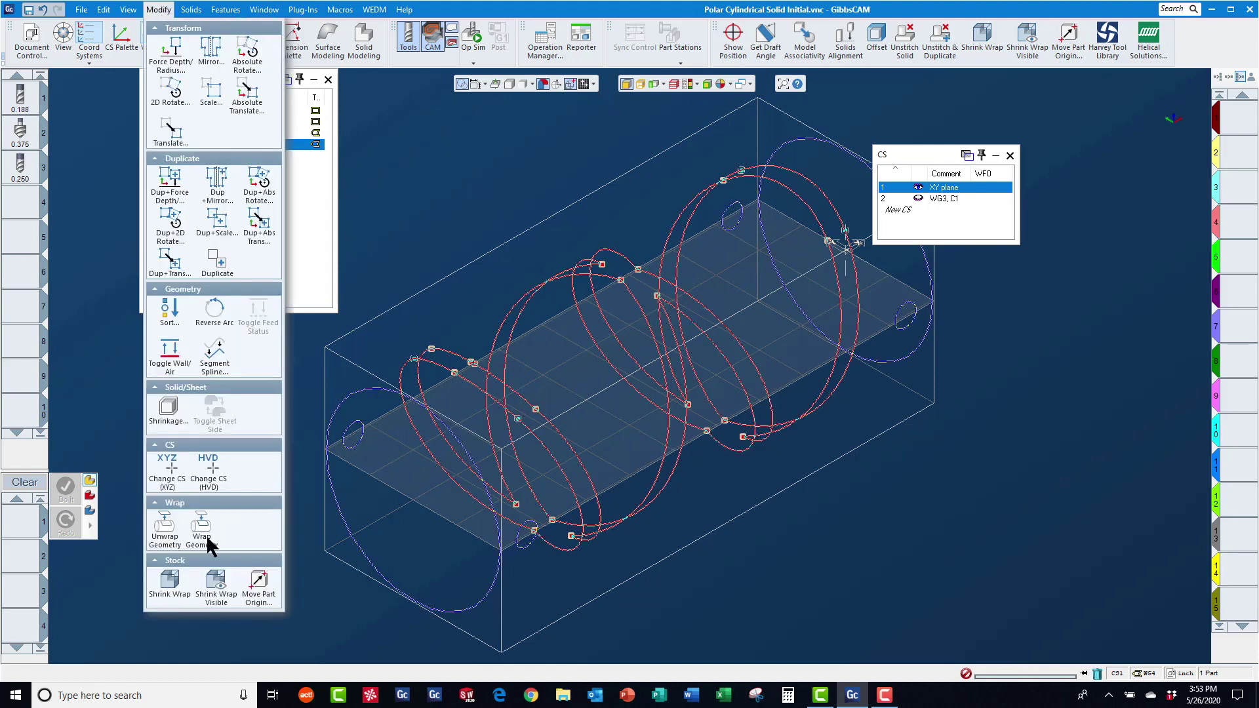
Unwrap the slot geometry at radius 1.23 and close the CS, Unwrap and Workgroup panels
{"action": "left_click", "coordinate": [171, 546]}
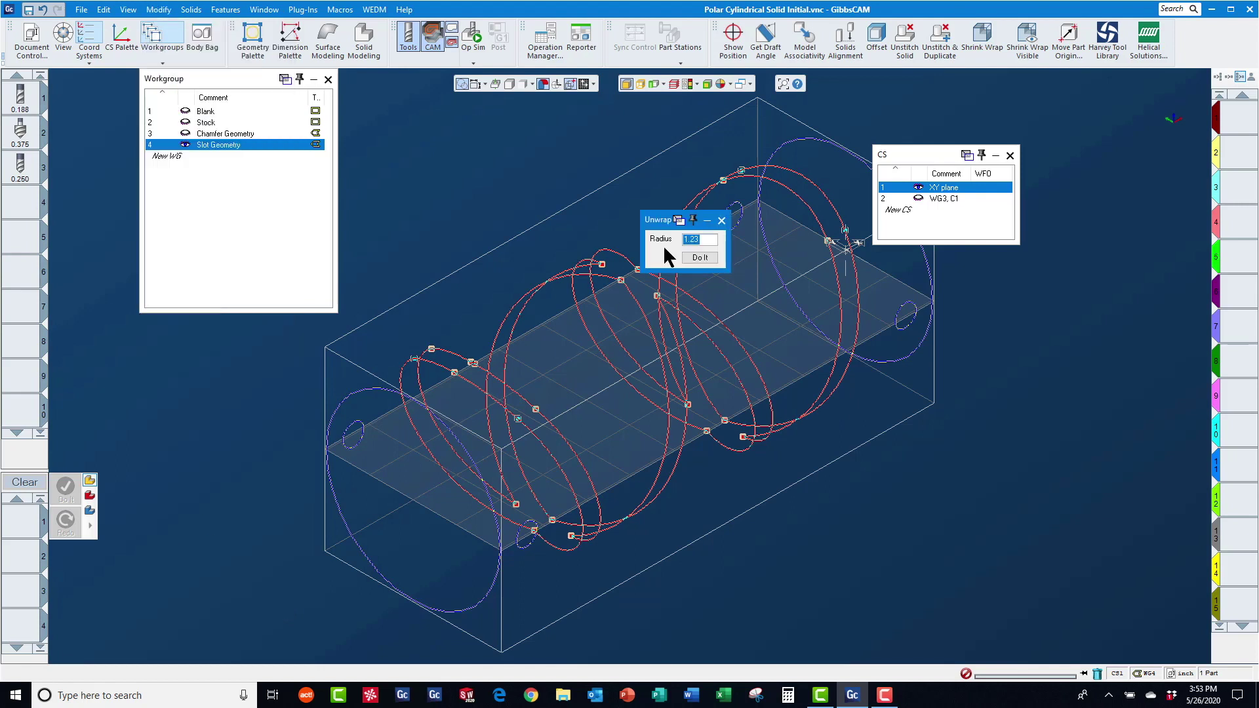
{"action": "left_click", "coordinate": [701, 259]}
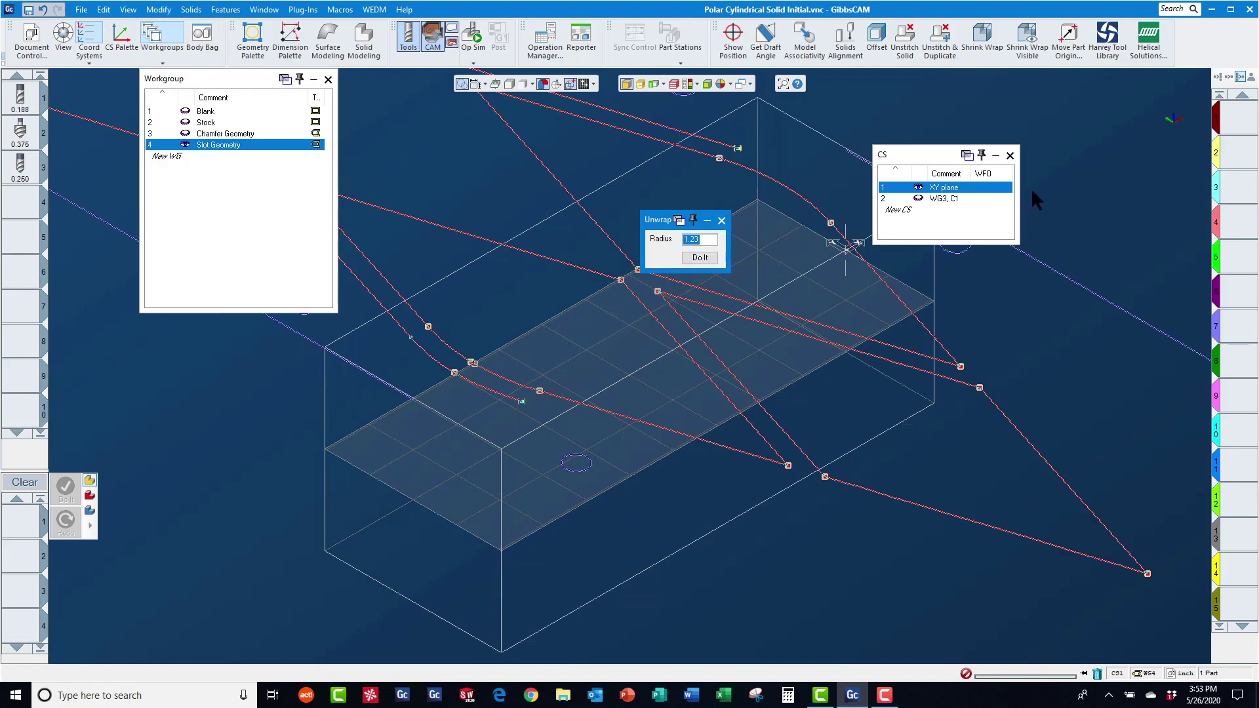
{"action": "left_click", "coordinate": [1011, 156]}
{"action": "left_click", "coordinate": [721, 221]}
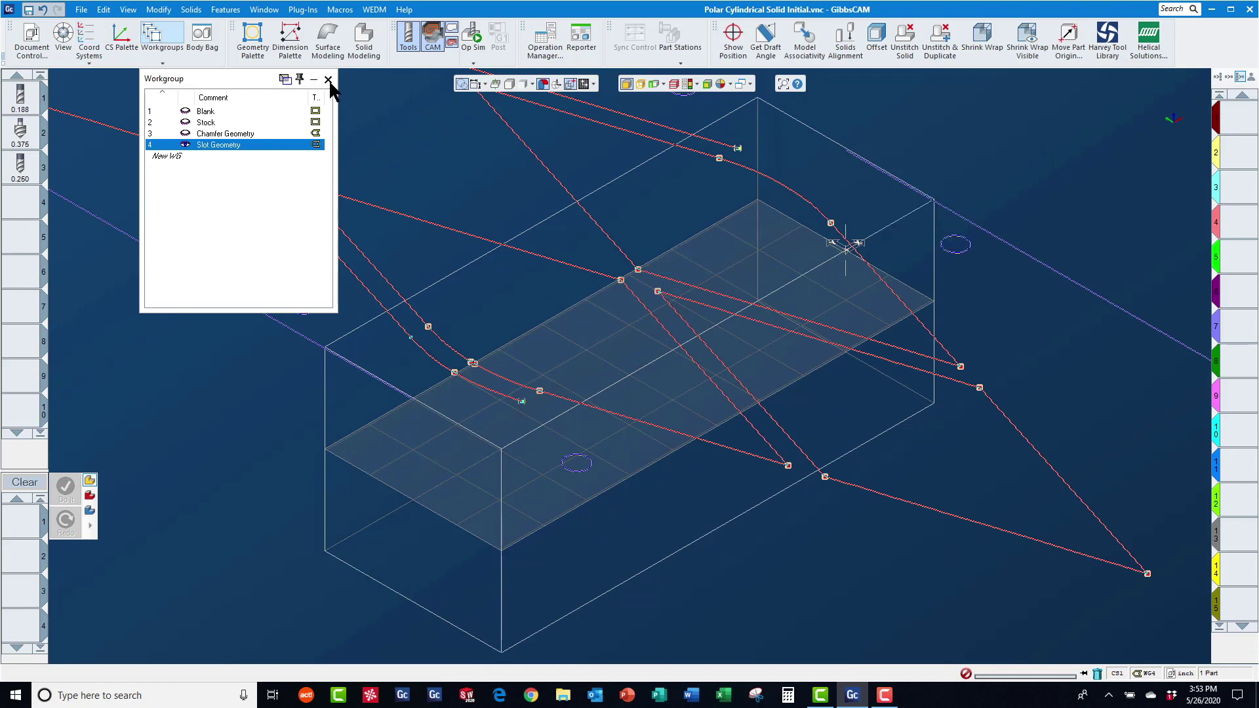
{"action": "left_click", "coordinate": [329, 79]}
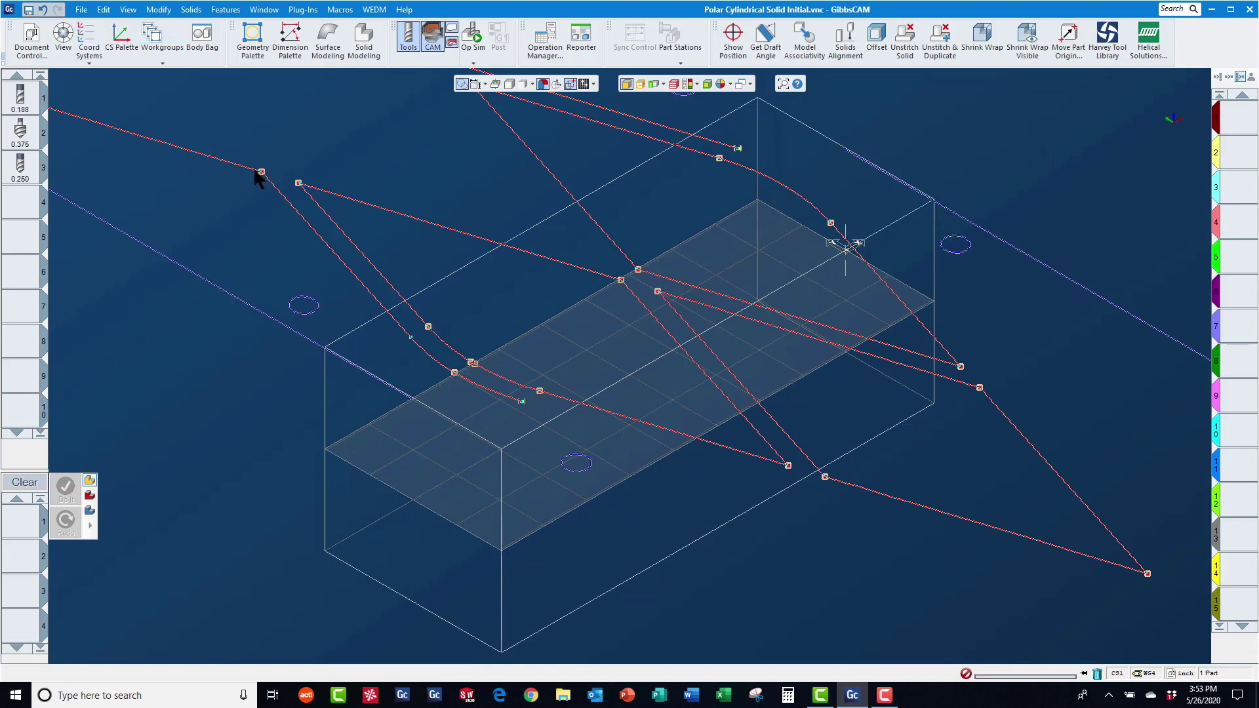
{"action": "left_click", "coordinate": [20, 94]}
Create a Contour process with tool 1 and turn off depth-first machining
{"action": "left_click_drag", "start_coordinate": [20, 94], "coordinate": [12, 535]}
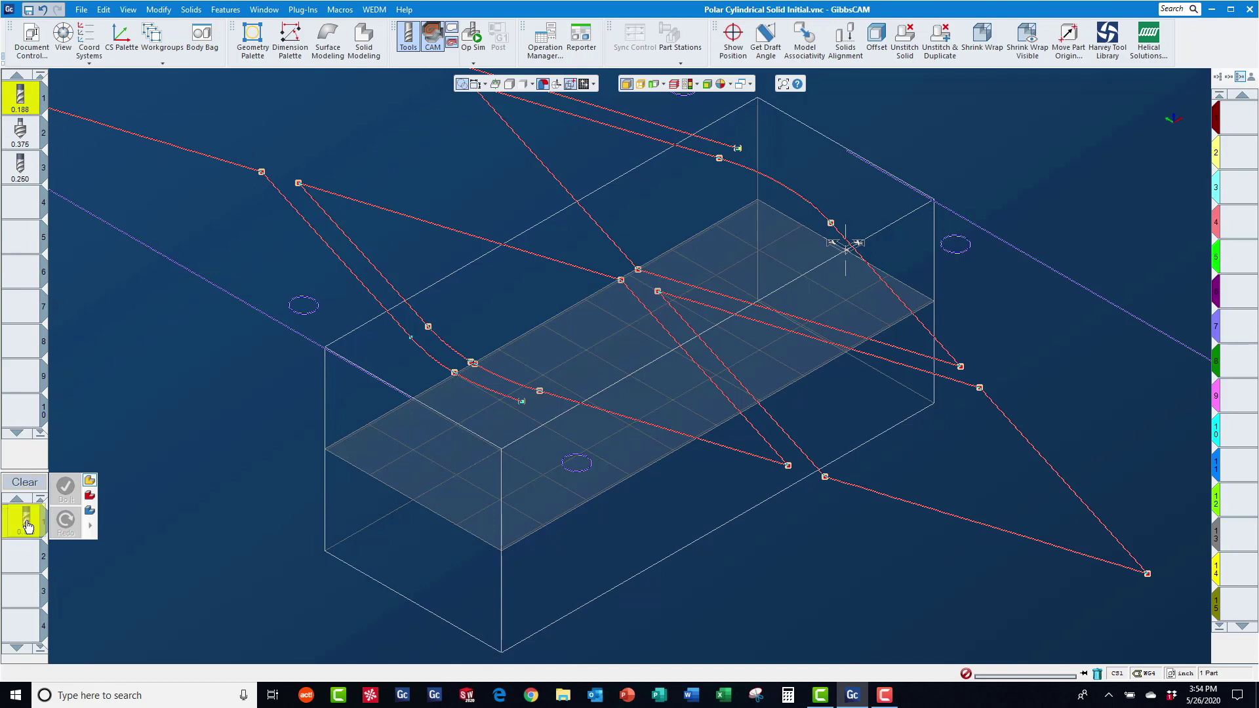
{"action": "double_click", "coordinate": [19, 522]}
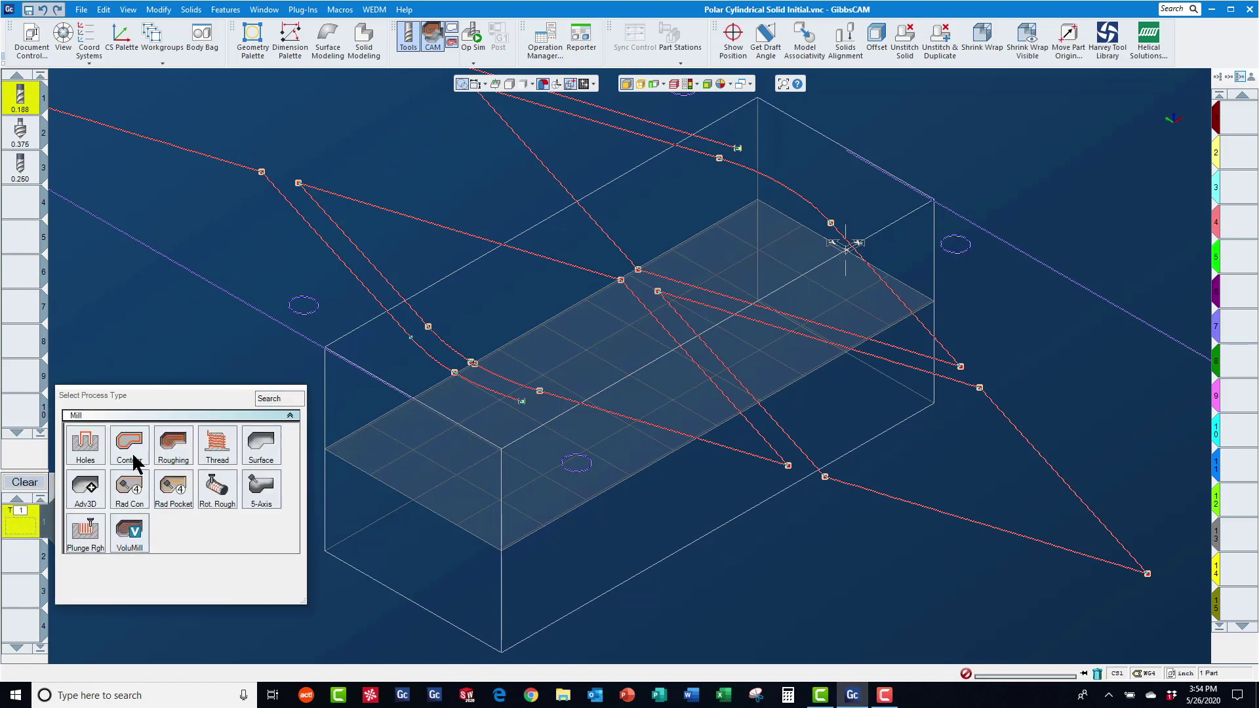
{"action": "double_click", "coordinate": [130, 448]}
{"action": "double_click", "coordinate": [260, 277]}
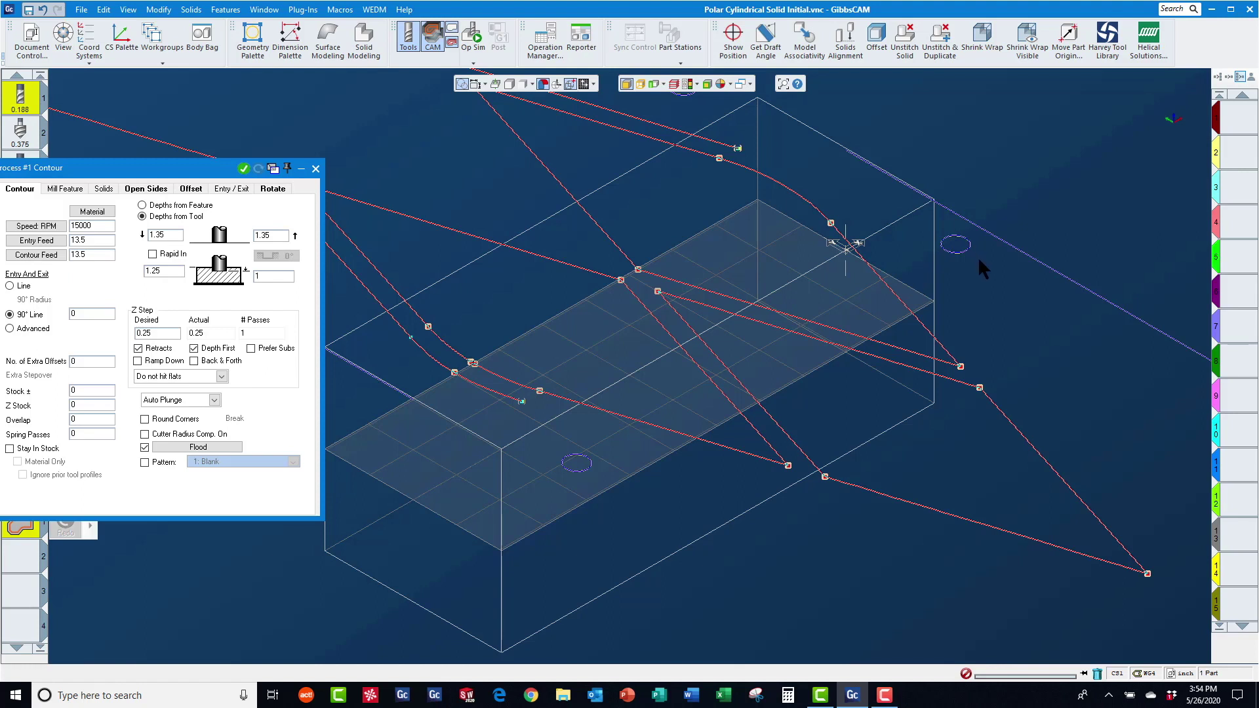
{"action": "middle_click_drag", "start_coordinate": [1012, 344], "coordinate": [436, 554]}
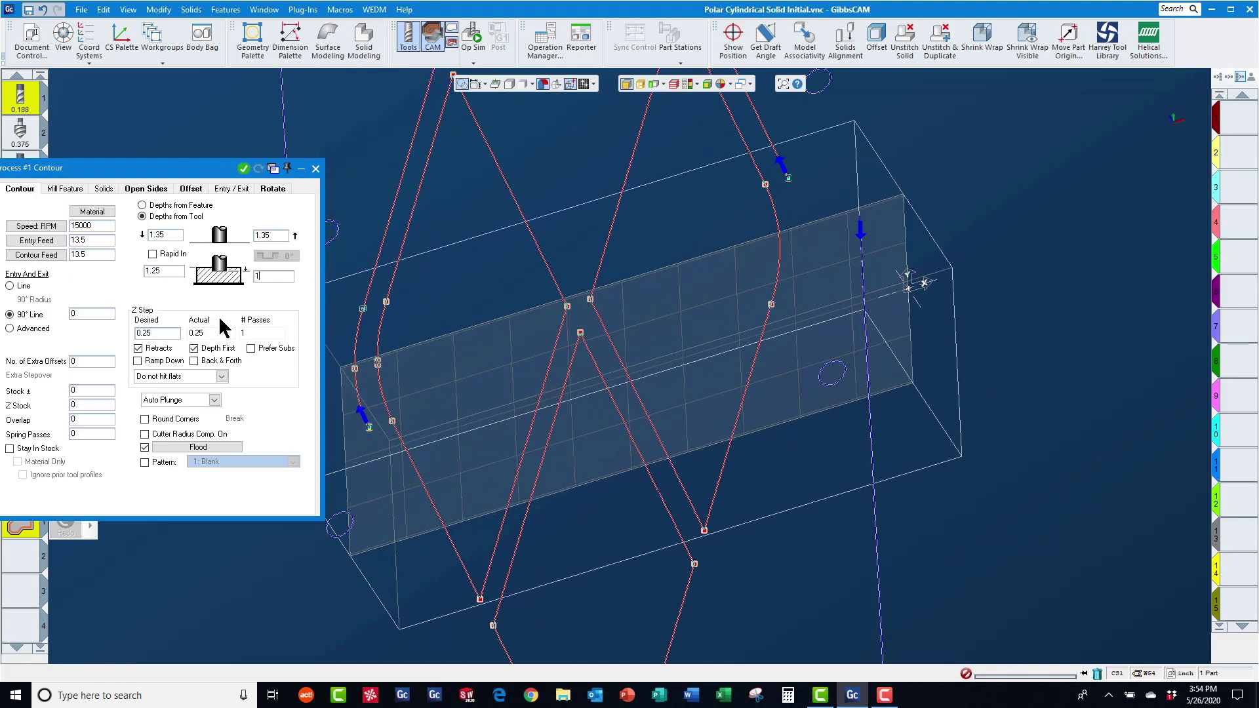
{"action": "left_click", "coordinate": [195, 350]}
Pick the contour path's start point and bottom-vertex end point on the geometry
{"action": "left_click", "coordinate": [971, 143]}
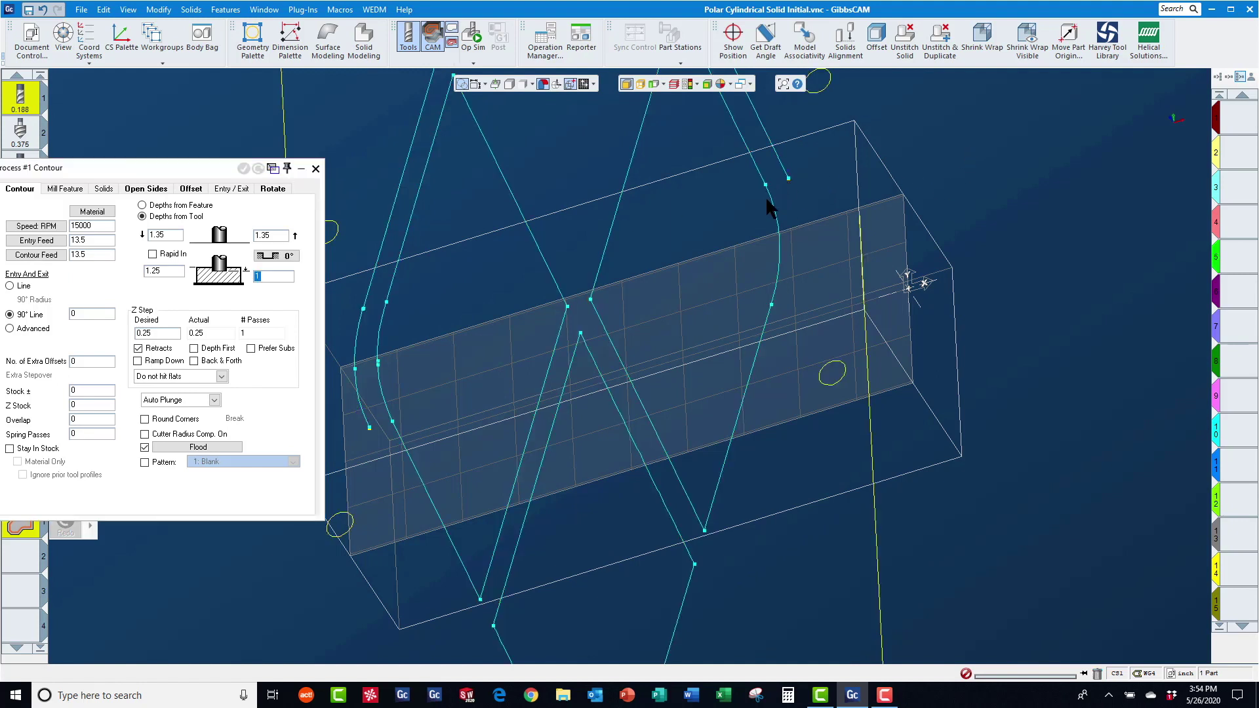
{"action": "scroll", "coordinate": [808, 153], "scroll_direction": "up", "scroll_amount": 5}
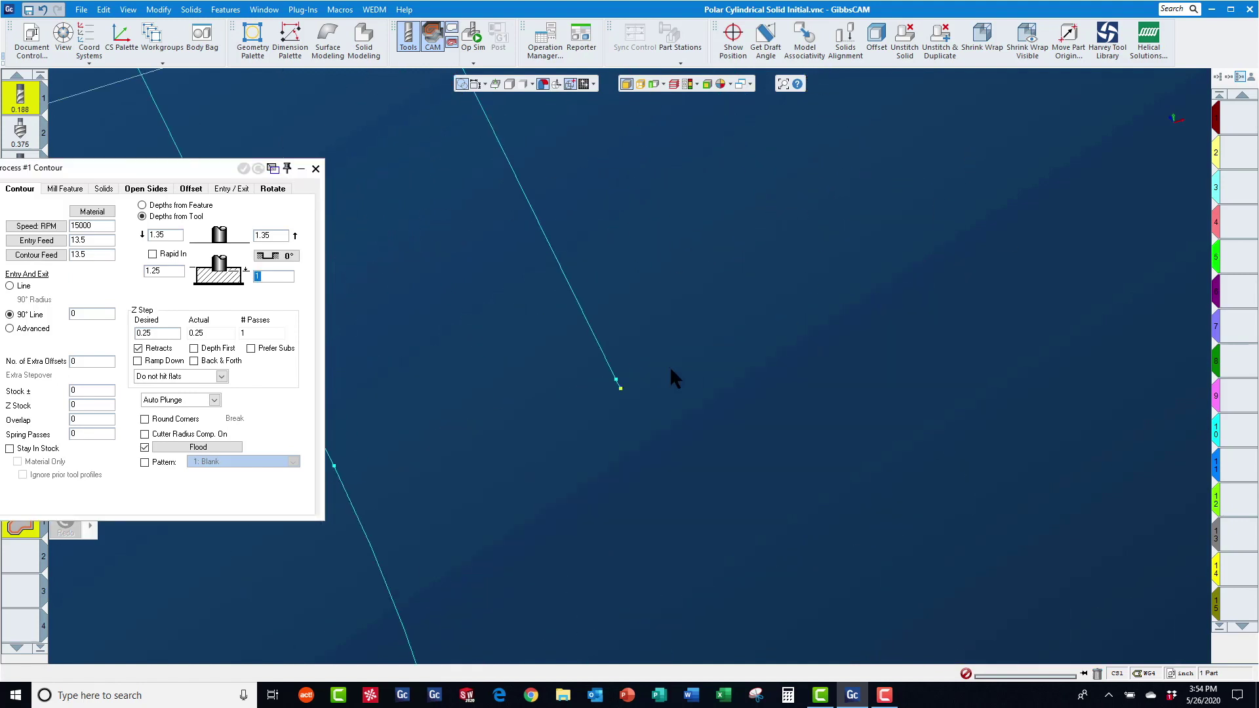
{"action": "left_click", "coordinate": [623, 394]}
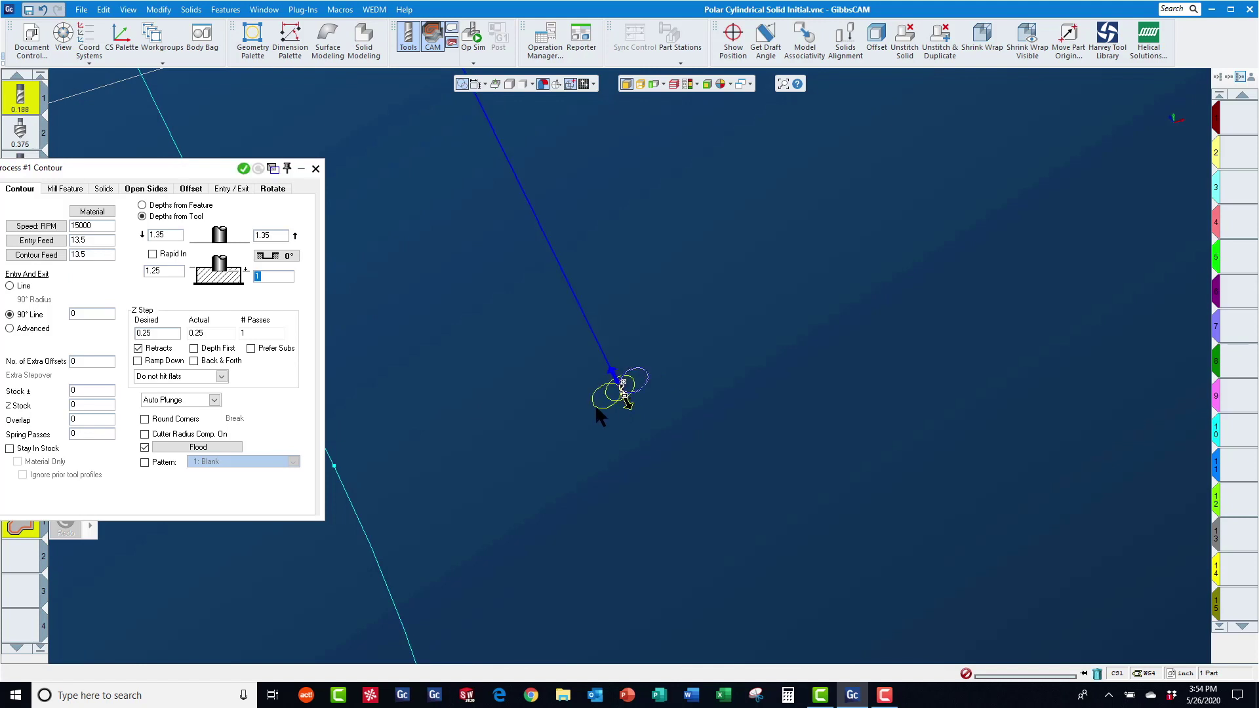
{"action": "scroll", "coordinate": [600, 414], "scroll_direction": "down", "scroll_amount": 6}
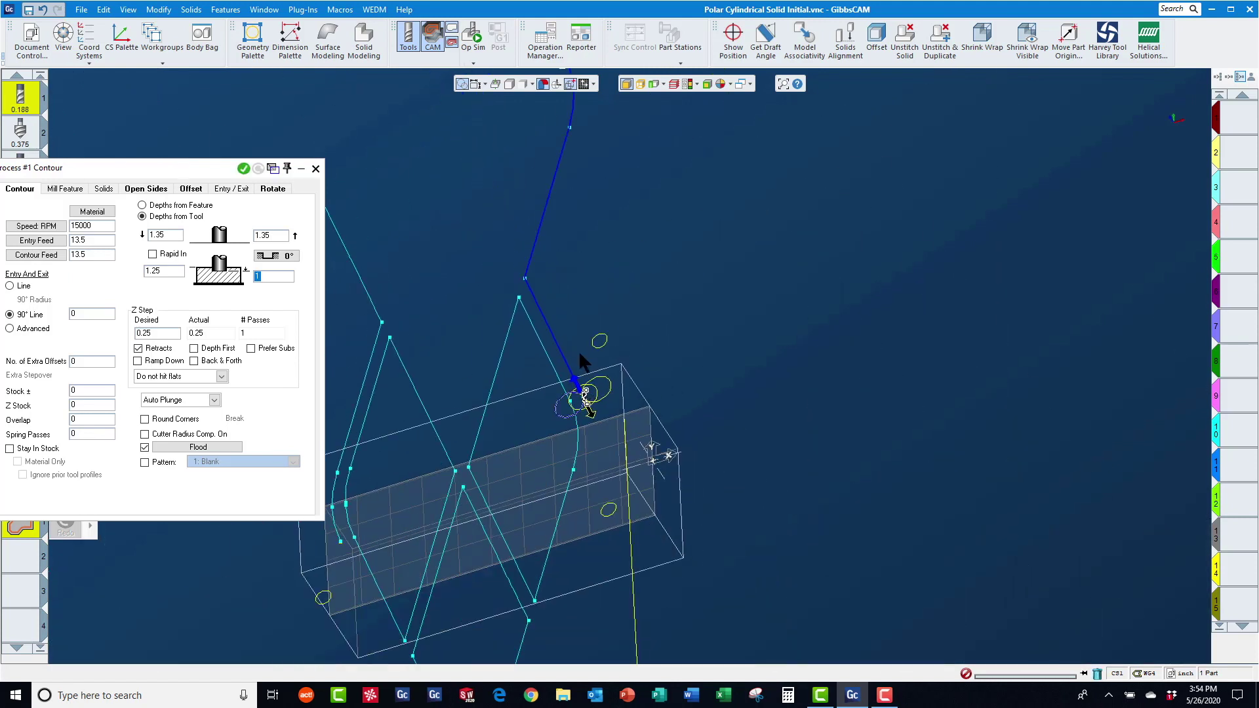
{"action": "scroll", "coordinate": [584, 364], "scroll_direction": "down", "scroll_amount": 4}
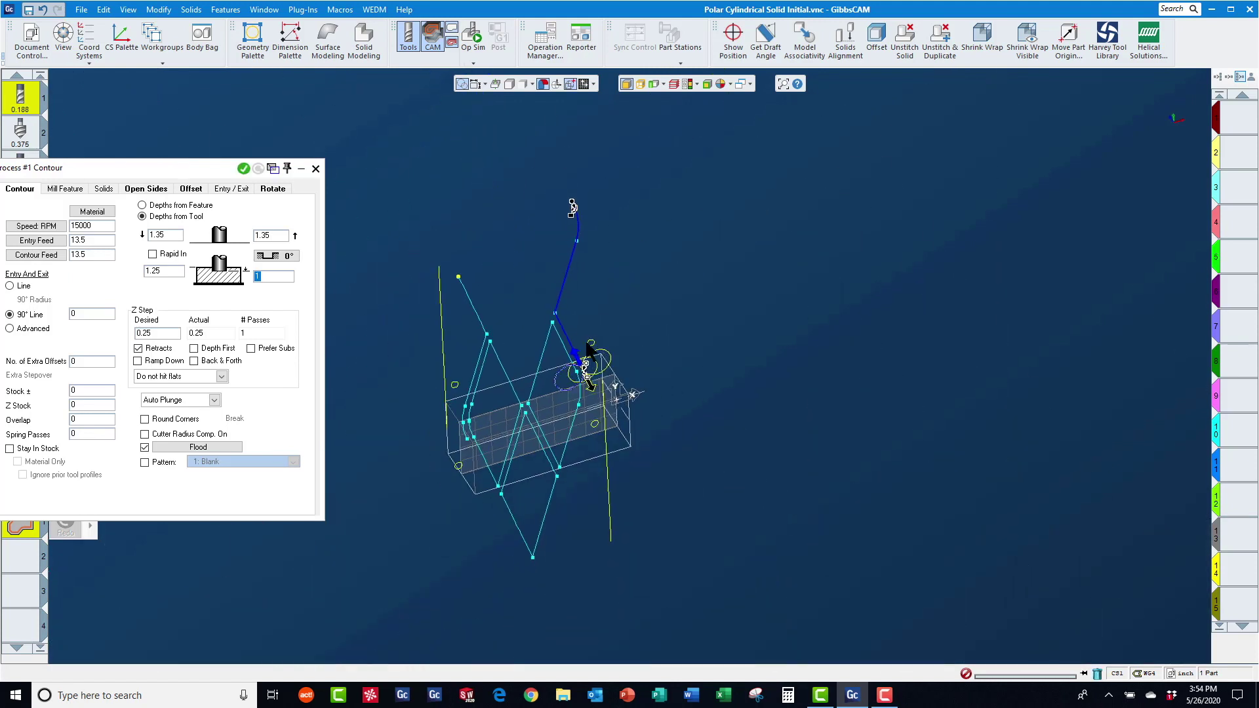
{"action": "left_click", "coordinate": [553, 327]}
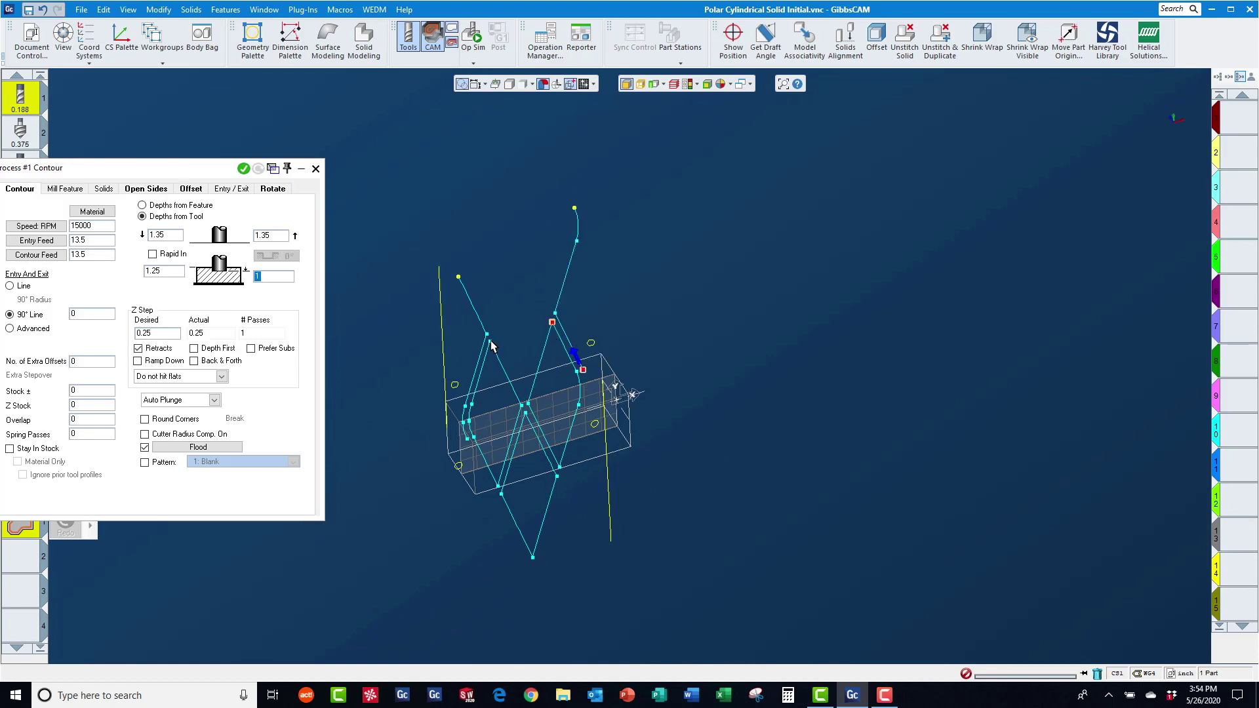
{"action": "left_click", "coordinate": [491, 343]}
{"action": "left_click", "coordinate": [459, 278]}
{"action": "left_click", "coordinate": [534, 559]}
Generate the contour toolpath using Polar & Cylindrical Milling and close the process settings
{"action": "left_click", "coordinate": [244, 169]}
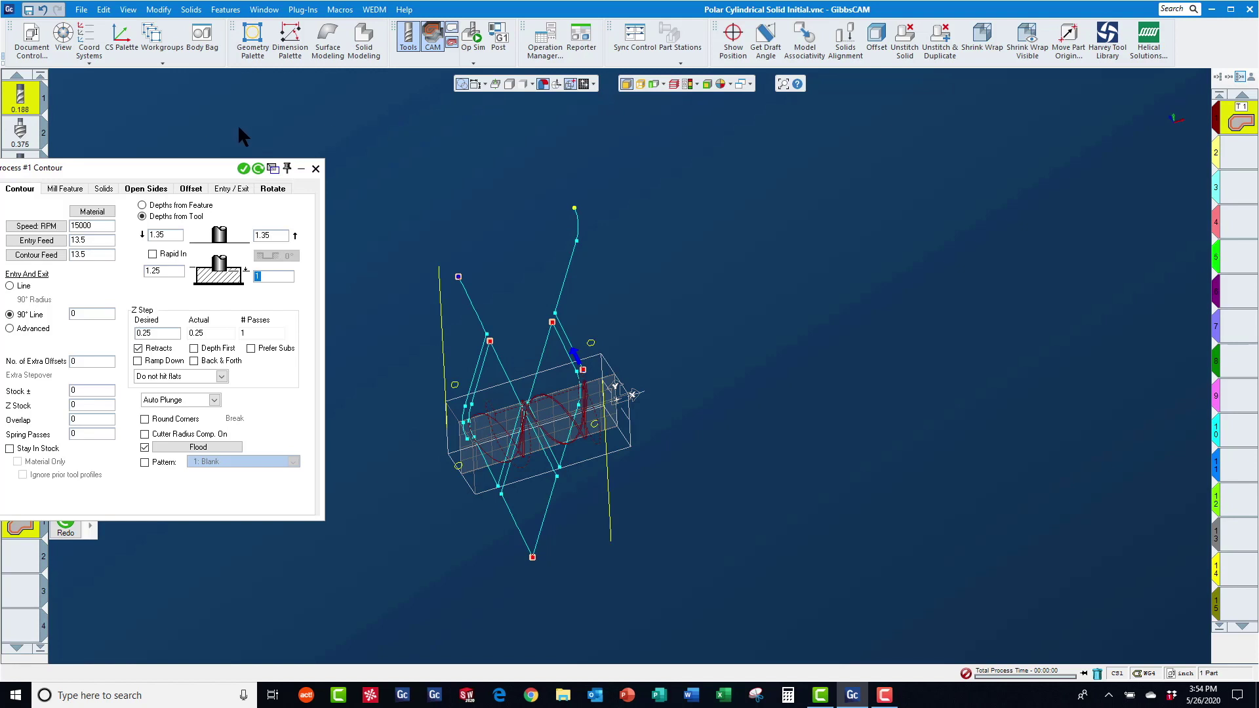
{"action": "left_click", "coordinate": [273, 190]}
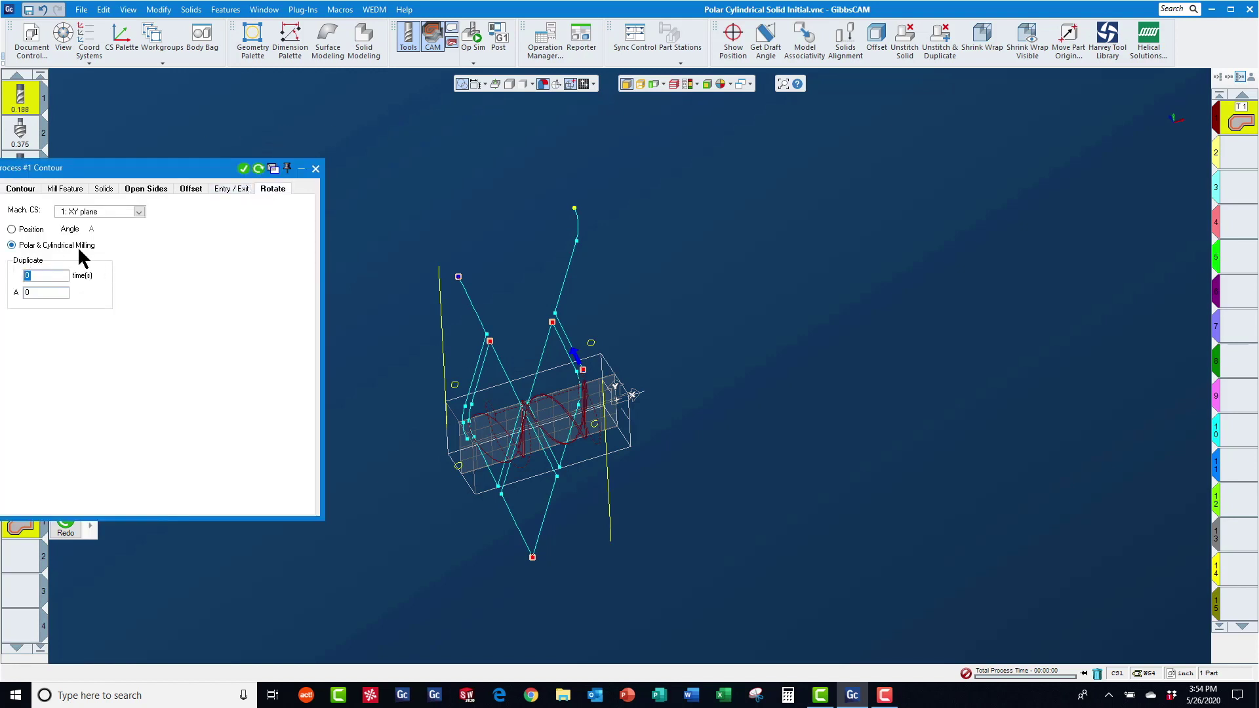
{"action": "left_click", "coordinate": [317, 170]}
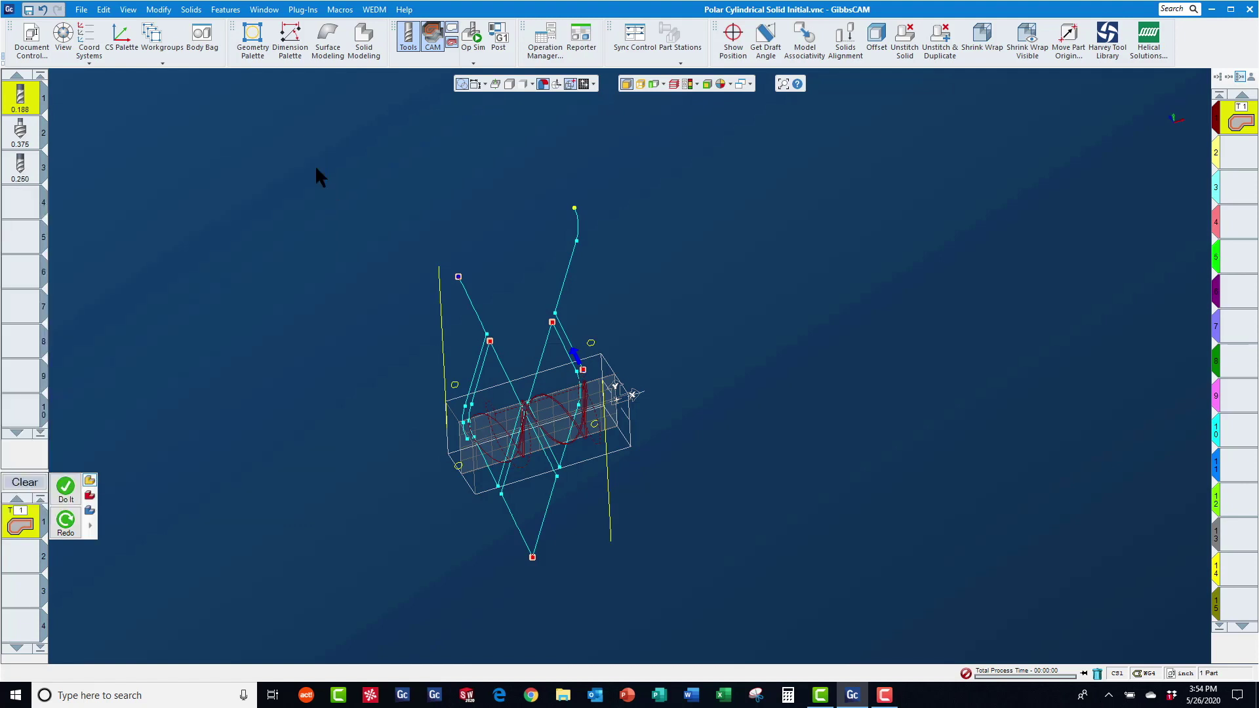
Start a Contour process with the 0.375 tool, using Chamfer Geometry as the working workgroup
{"action": "left_click", "coordinate": [158, 47]}
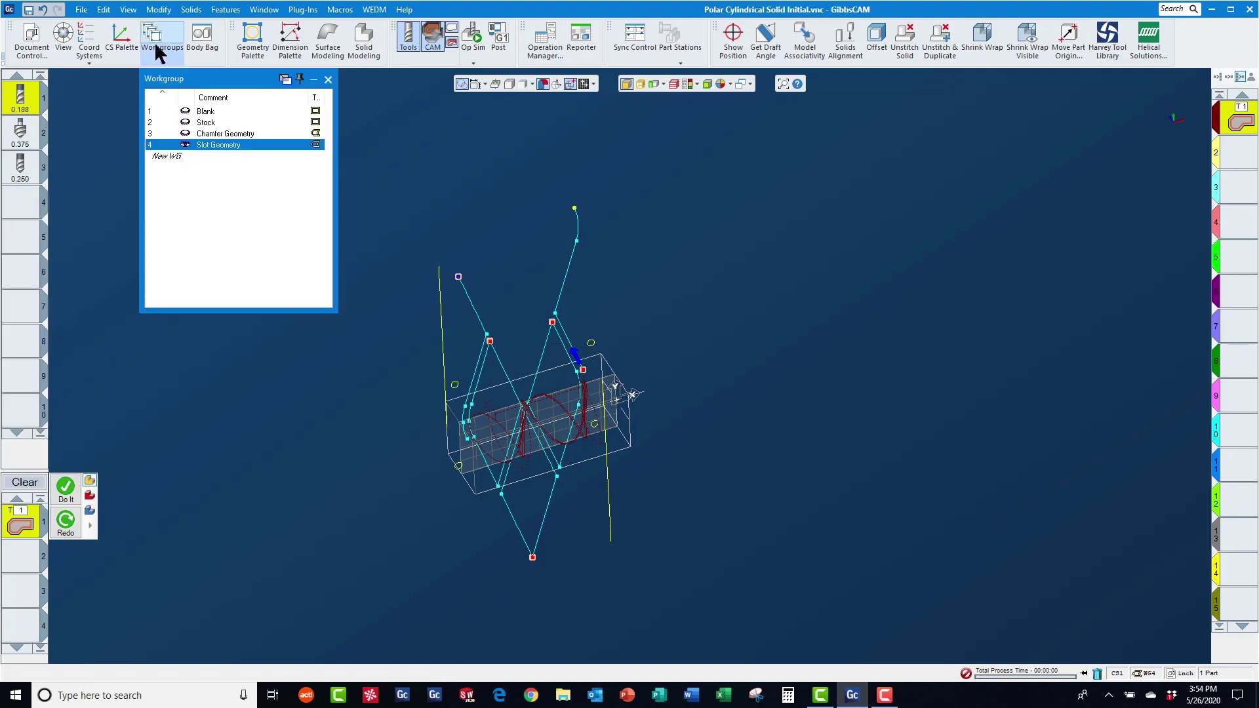
{"action": "left_click", "coordinate": [160, 60]}
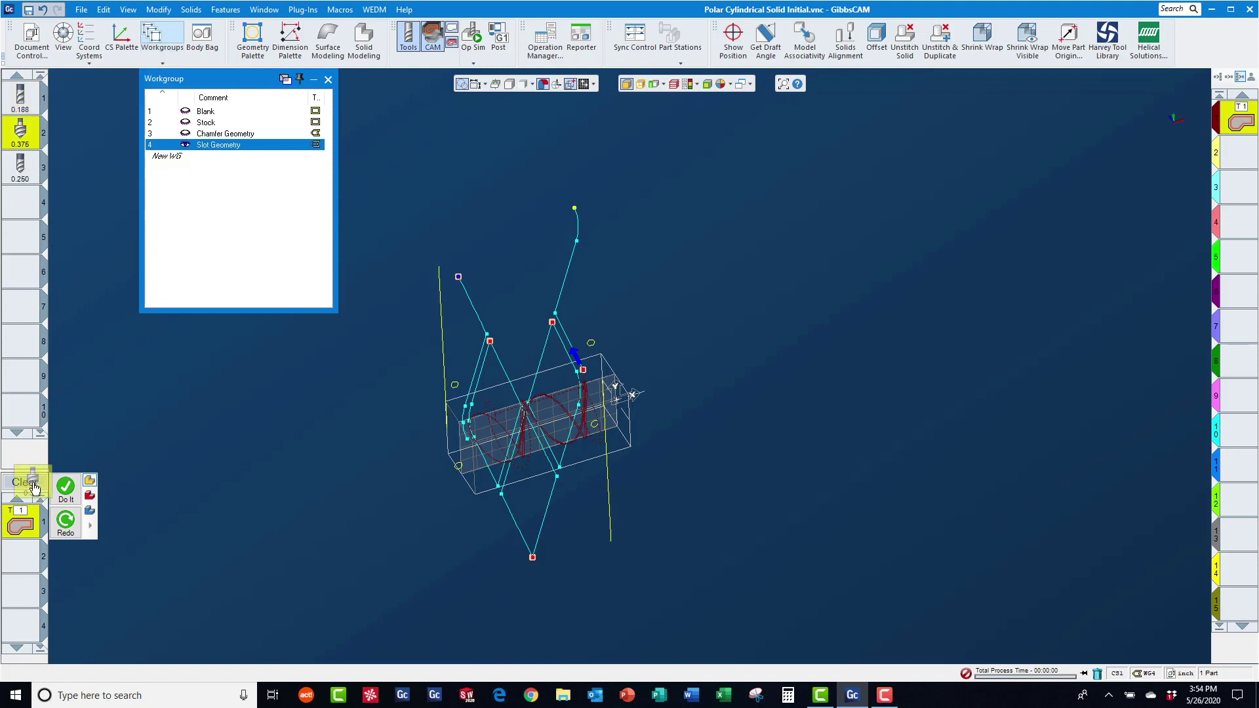
{"action": "double_click", "coordinate": [21, 526]}
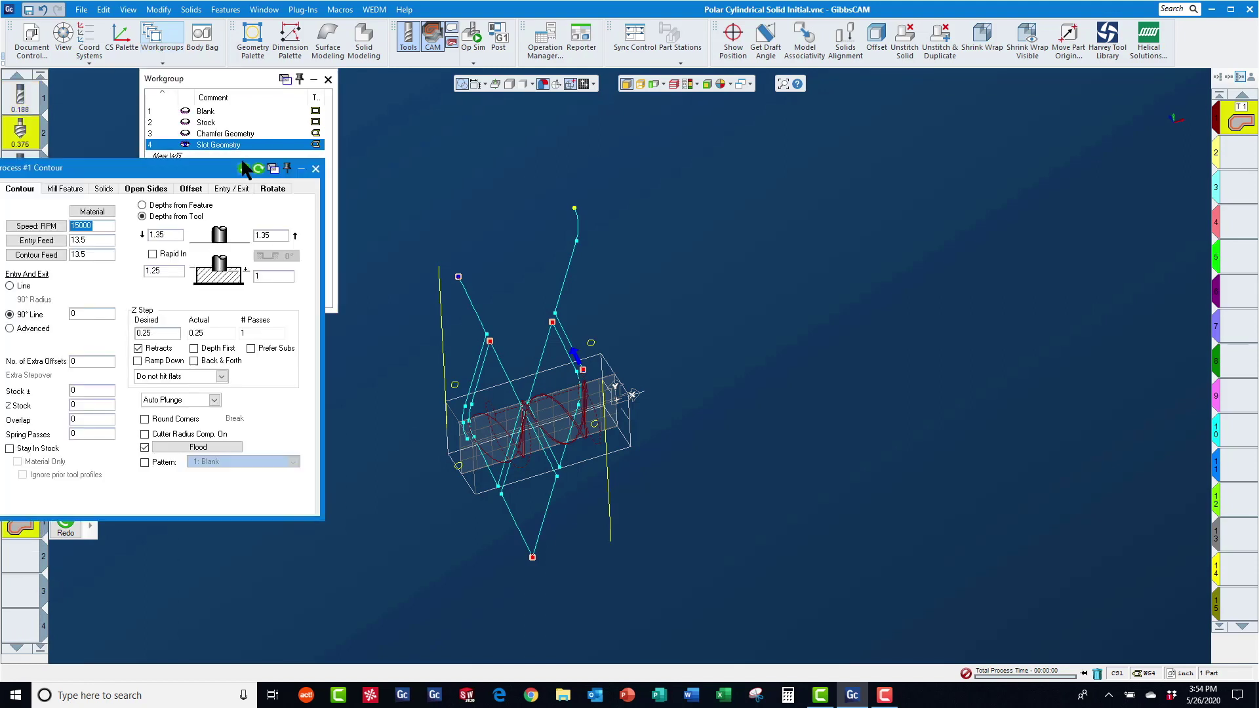
{"action": "left_click", "coordinate": [226, 134]}
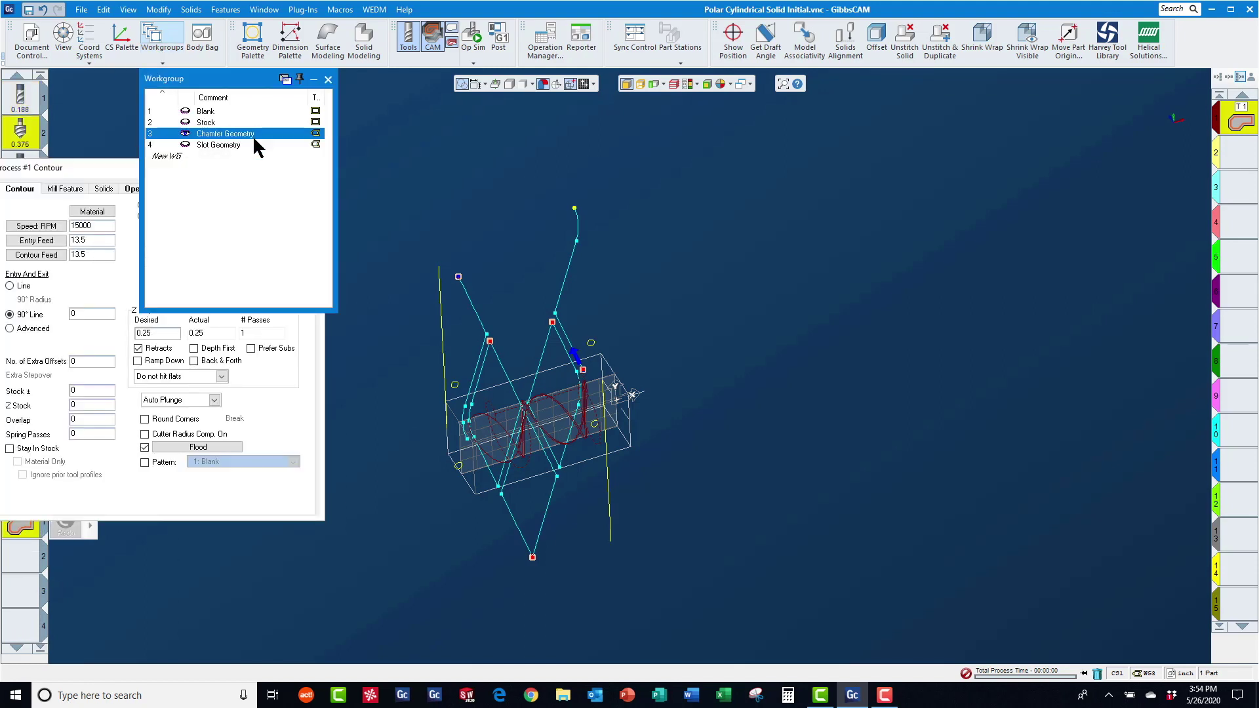
{"action": "left_click", "coordinate": [330, 80]}
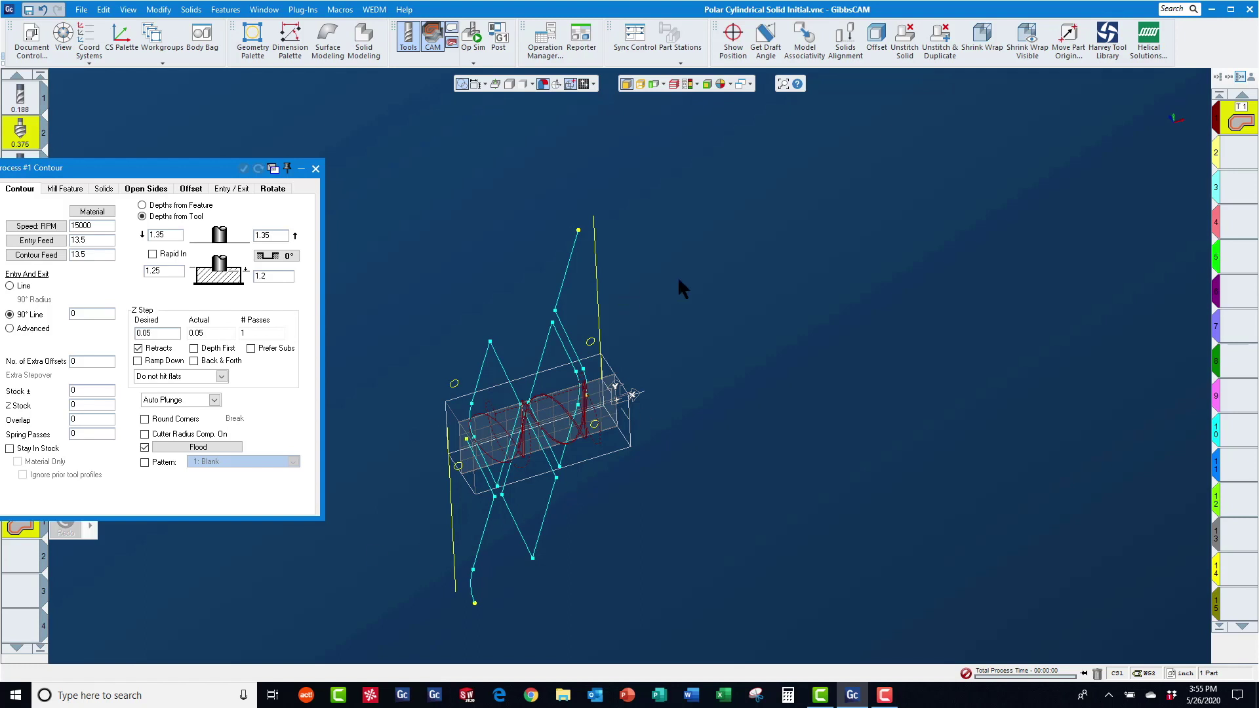
Pick the chamfer curve and its contour points, then generate the chamfer toolpath as operation 2
{"action": "middle_click_drag", "start_coordinate": [743, 317], "coordinate": [850, 532]}
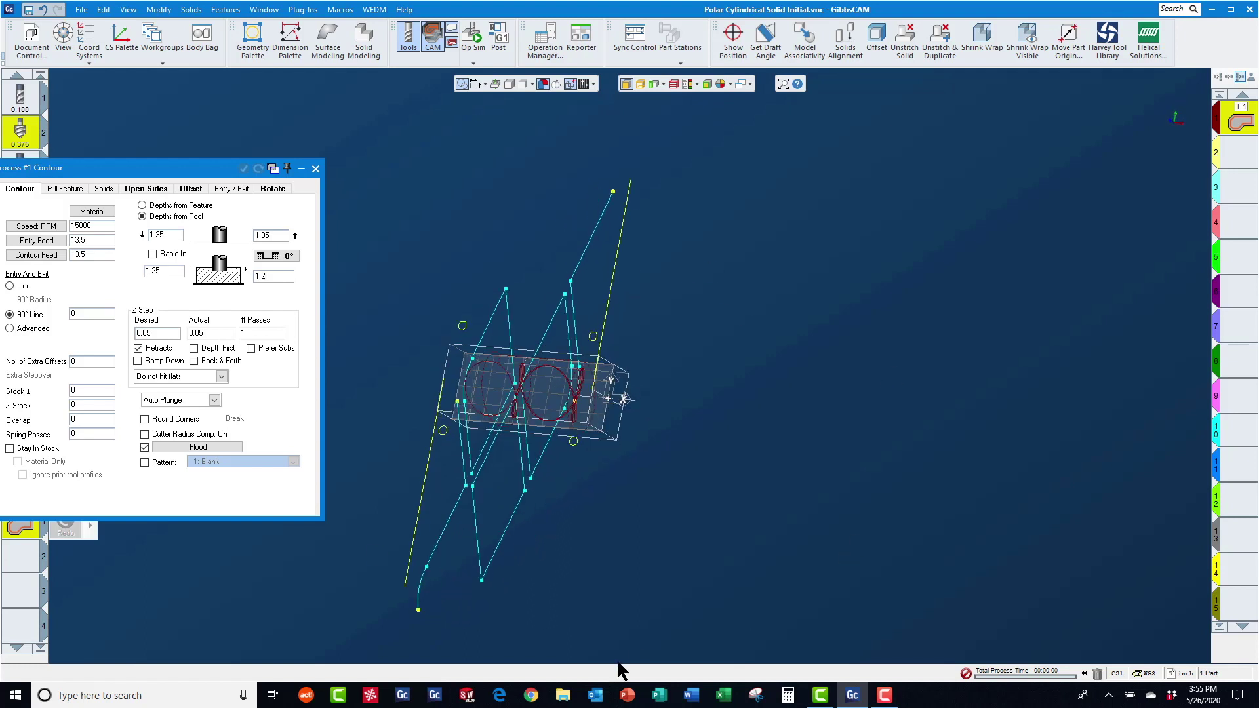
{"action": "left_click_drag", "start_coordinate": [522, 440], "coordinate": [685, 337]}
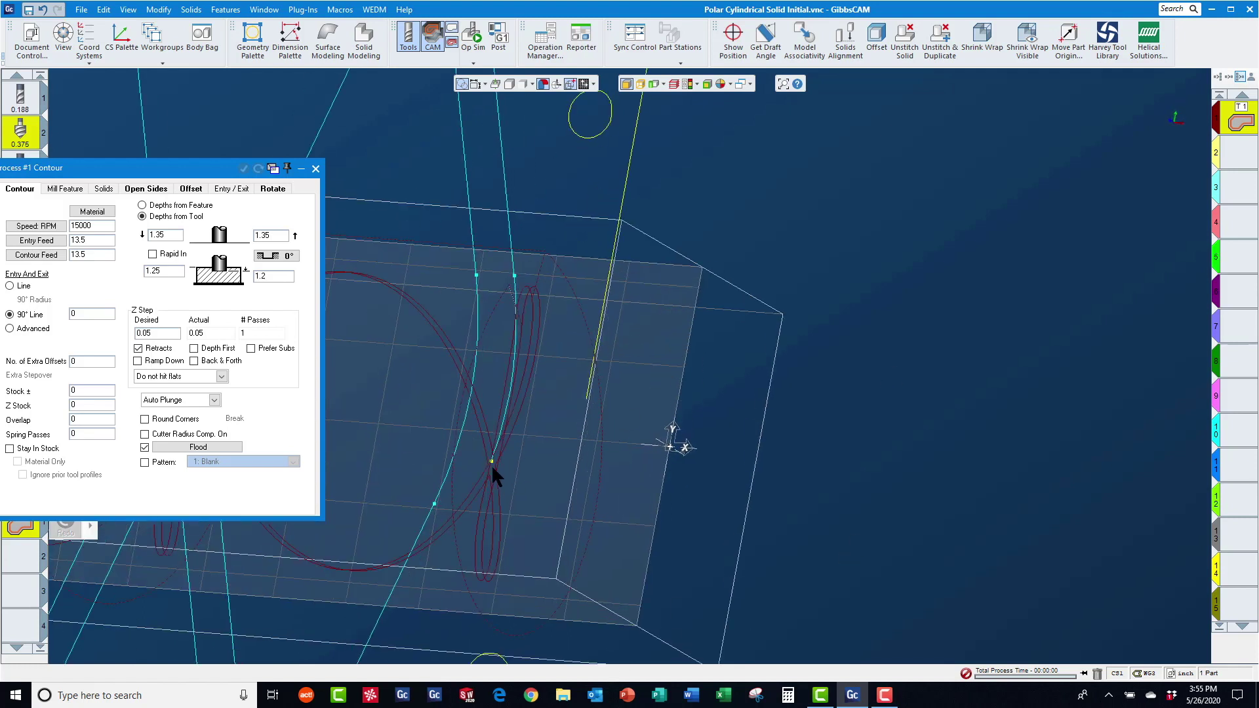
{"action": "left_click", "coordinate": [494, 469]}
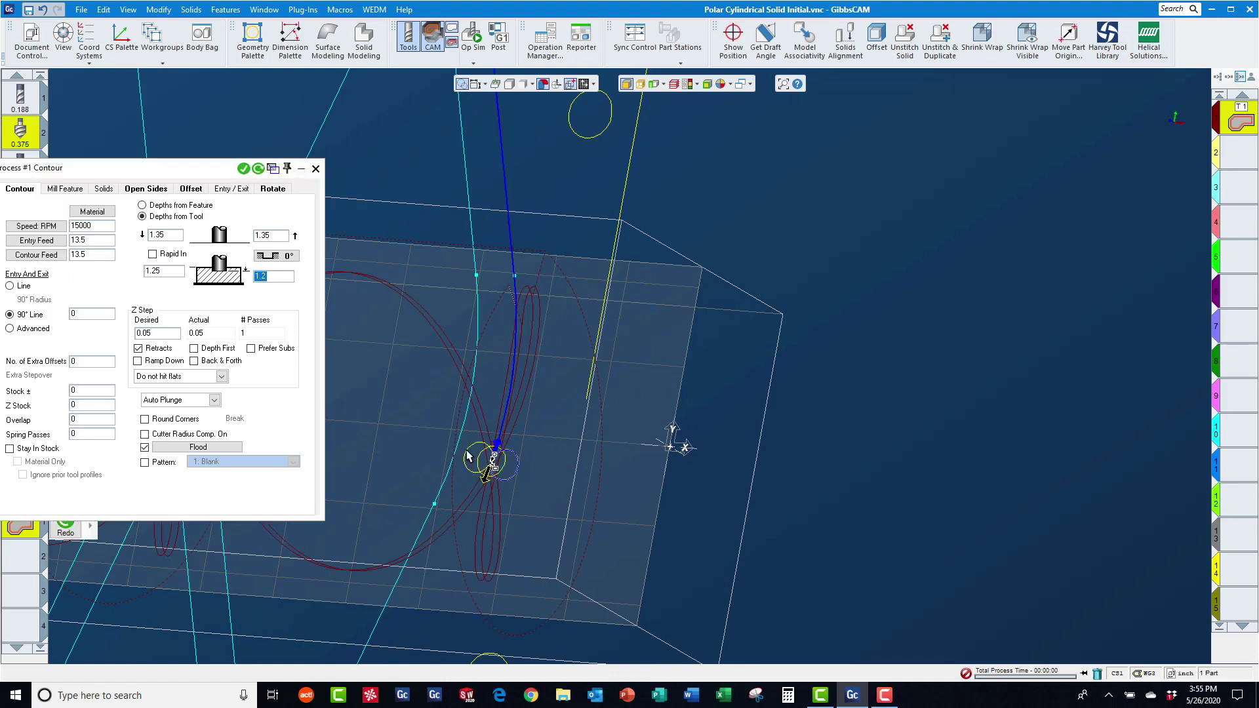
{"action": "scroll", "coordinate": [468, 456], "scroll_direction": "down", "scroll_amount": 5}
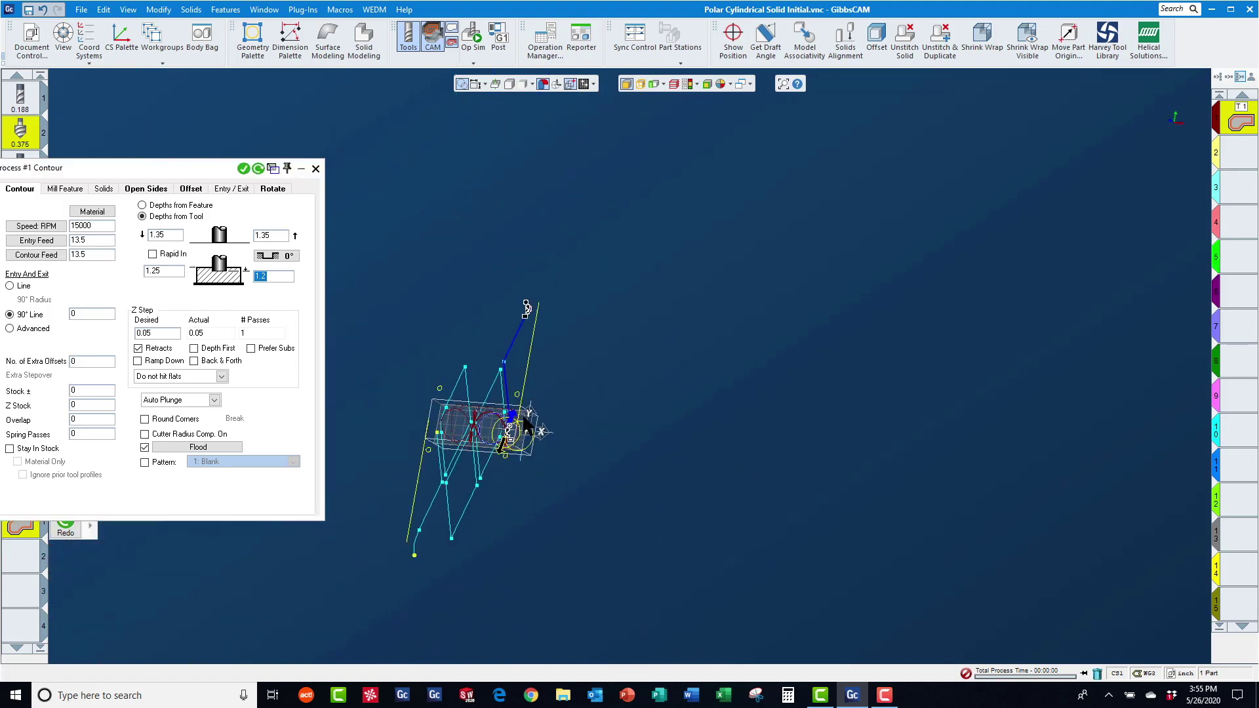
{"action": "left_click", "coordinate": [501, 372]}
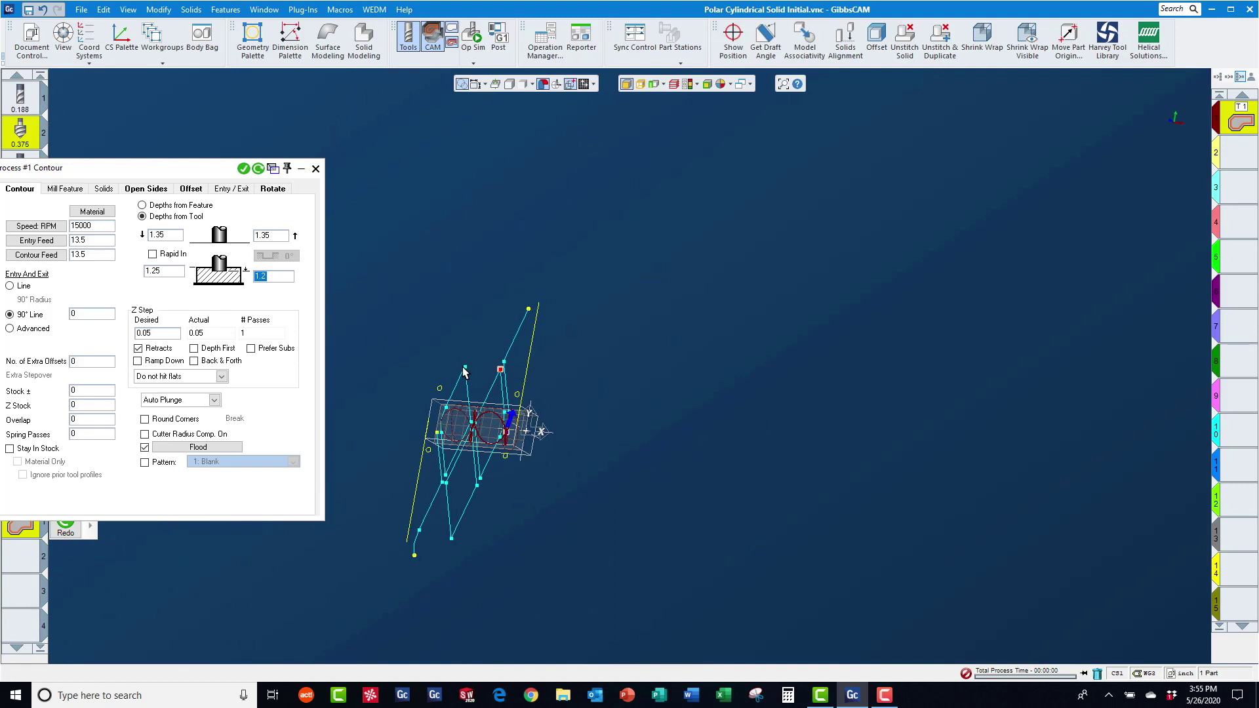
{"action": "left_click", "coordinate": [465, 371]}
{"action": "left_click", "coordinate": [437, 436]}
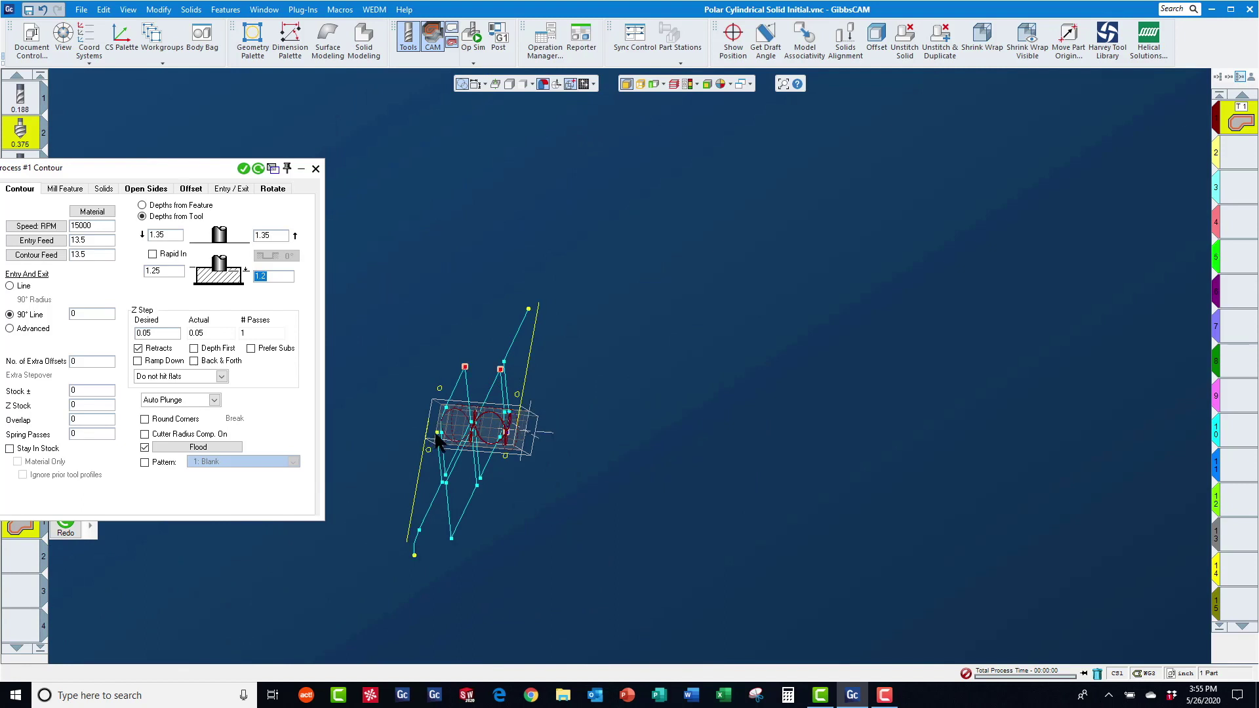
{"action": "left_click", "coordinate": [452, 538]}
{"action": "left_click", "coordinate": [243, 167]}
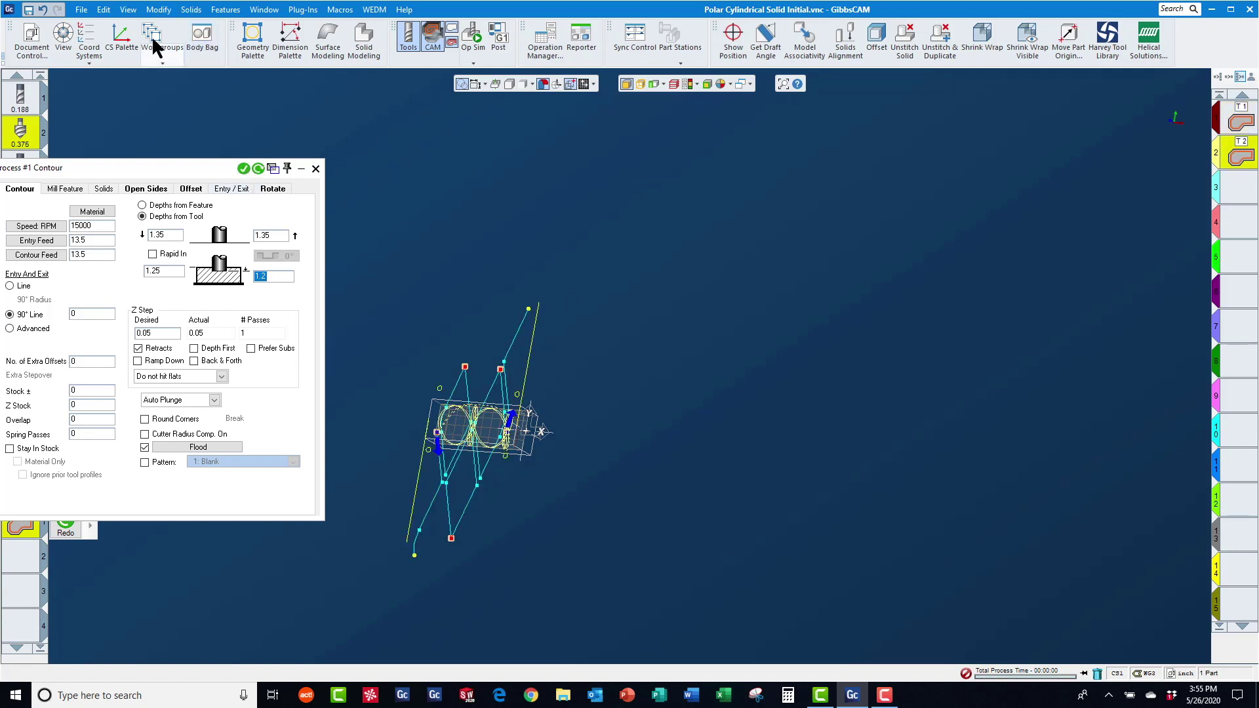
{"action": "left_click", "coordinate": [158, 42]}
Check the WG Info of Chamfer Geometry and Slot Geometry to confirm both are wrapped
{"action": "right_click", "coordinate": [237, 135]}
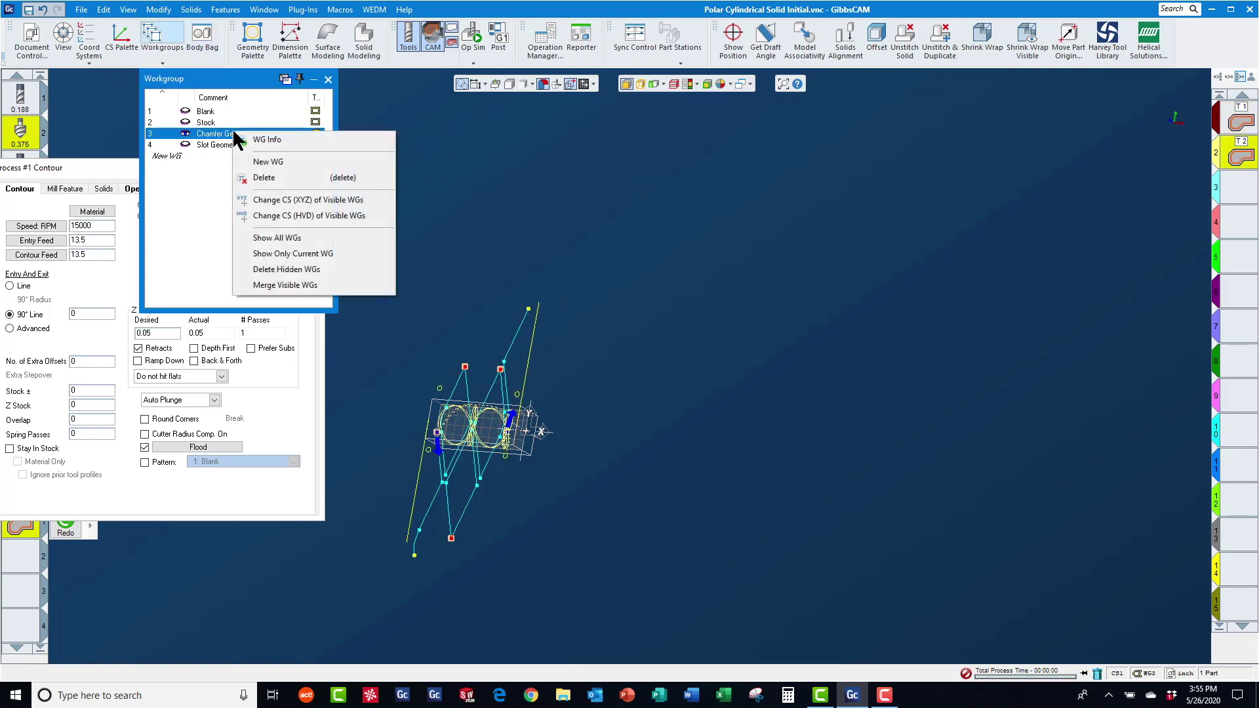
{"action": "left_click", "coordinate": [273, 141]}
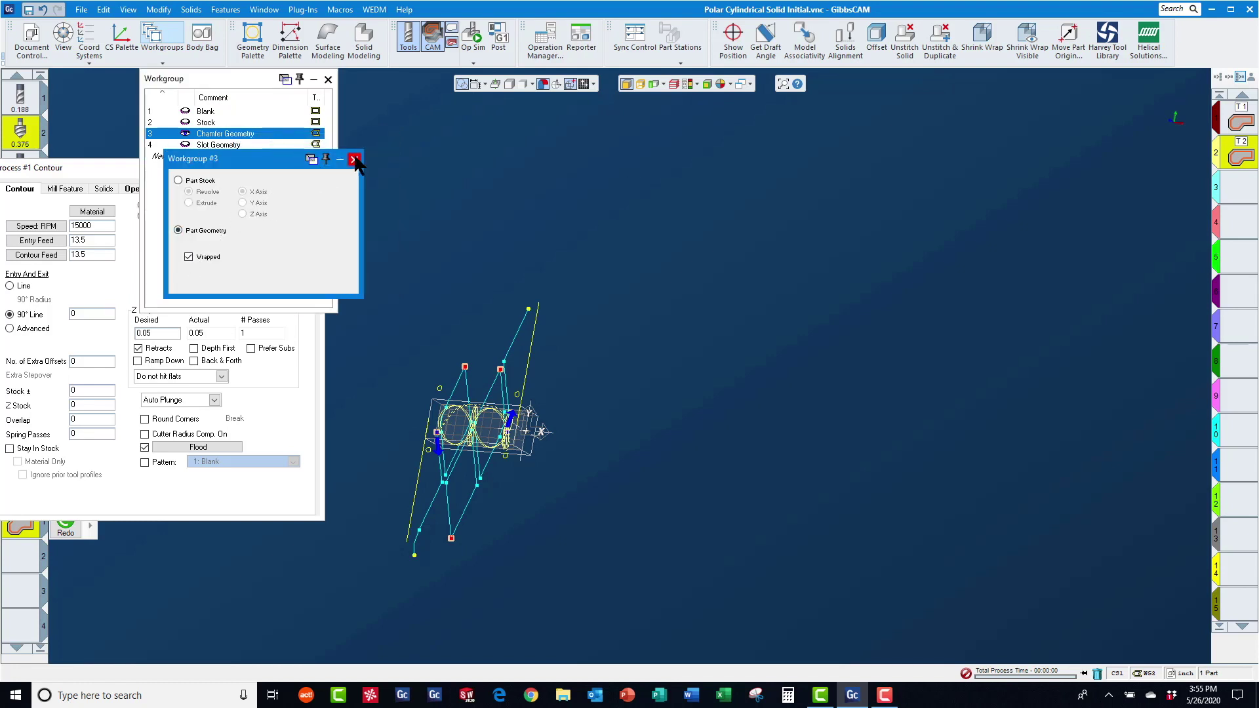
{"action": "left_click", "coordinate": [353, 160]}
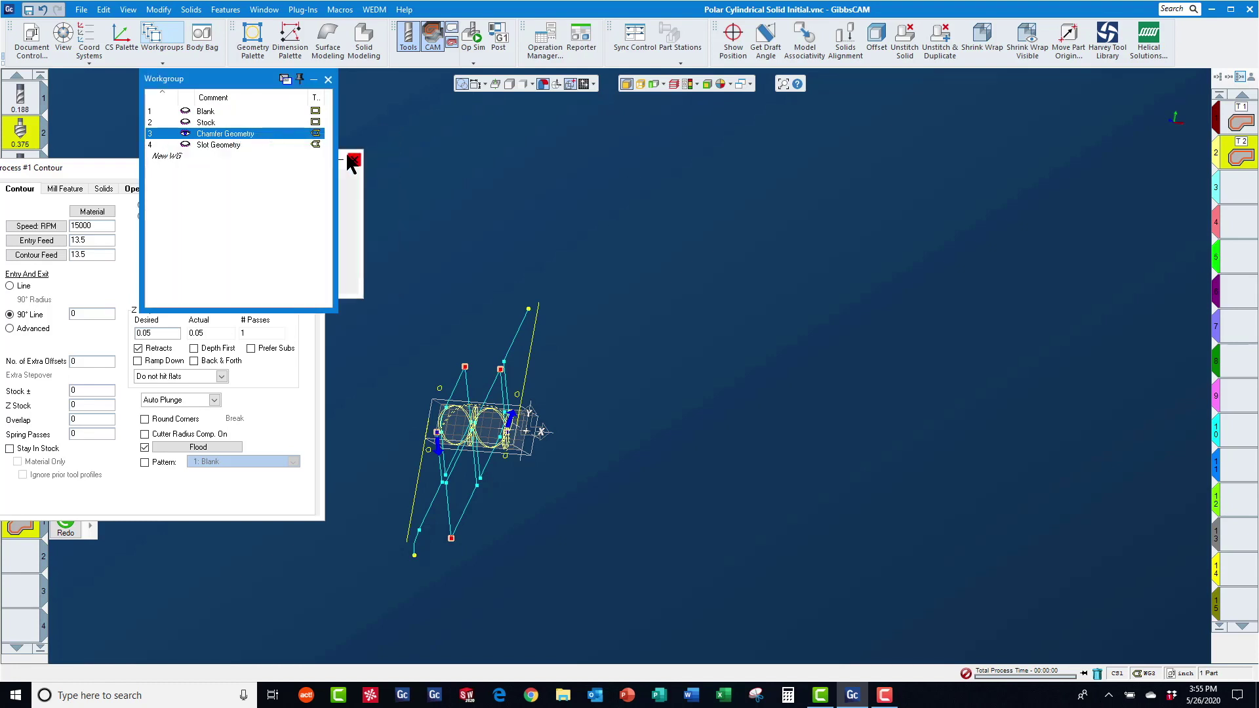
{"action": "right_click", "coordinate": [217, 146]}
{"action": "left_click", "coordinate": [246, 156]}
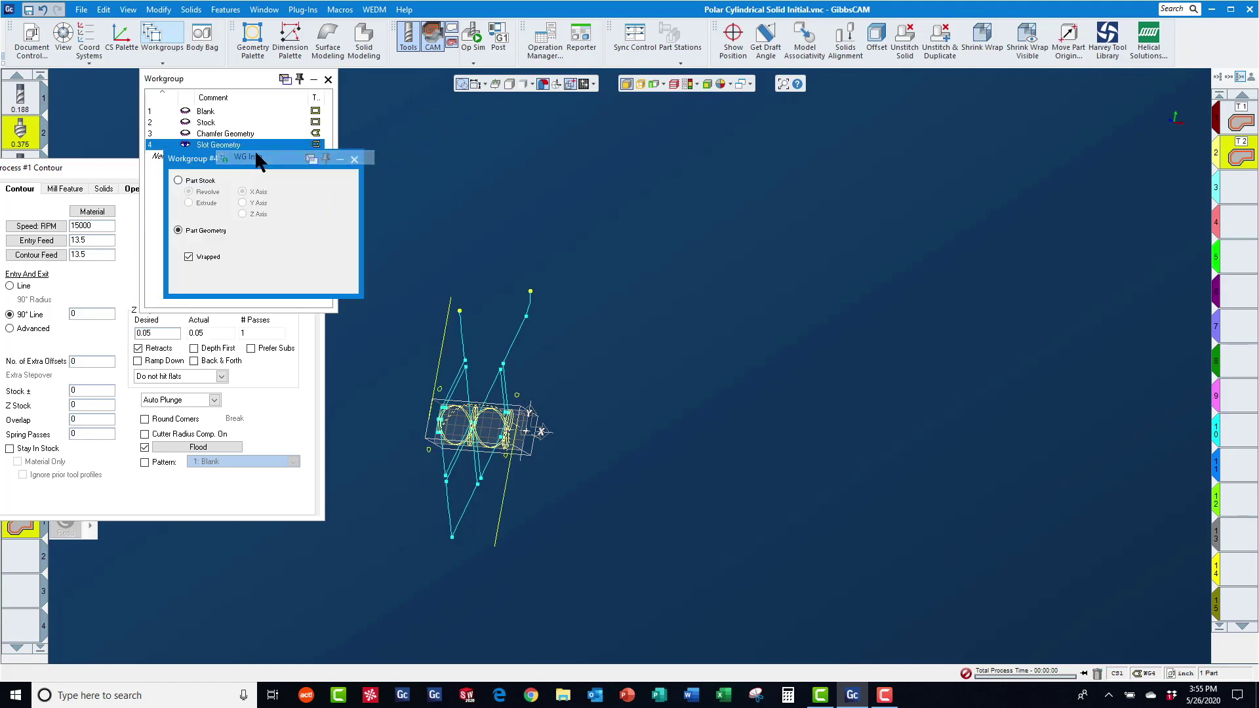
{"action": "left_click", "coordinate": [352, 160]}
Hide the wireframe, fit an isometric view, and run the operation simulation
{"action": "left_click", "coordinate": [556, 83]}
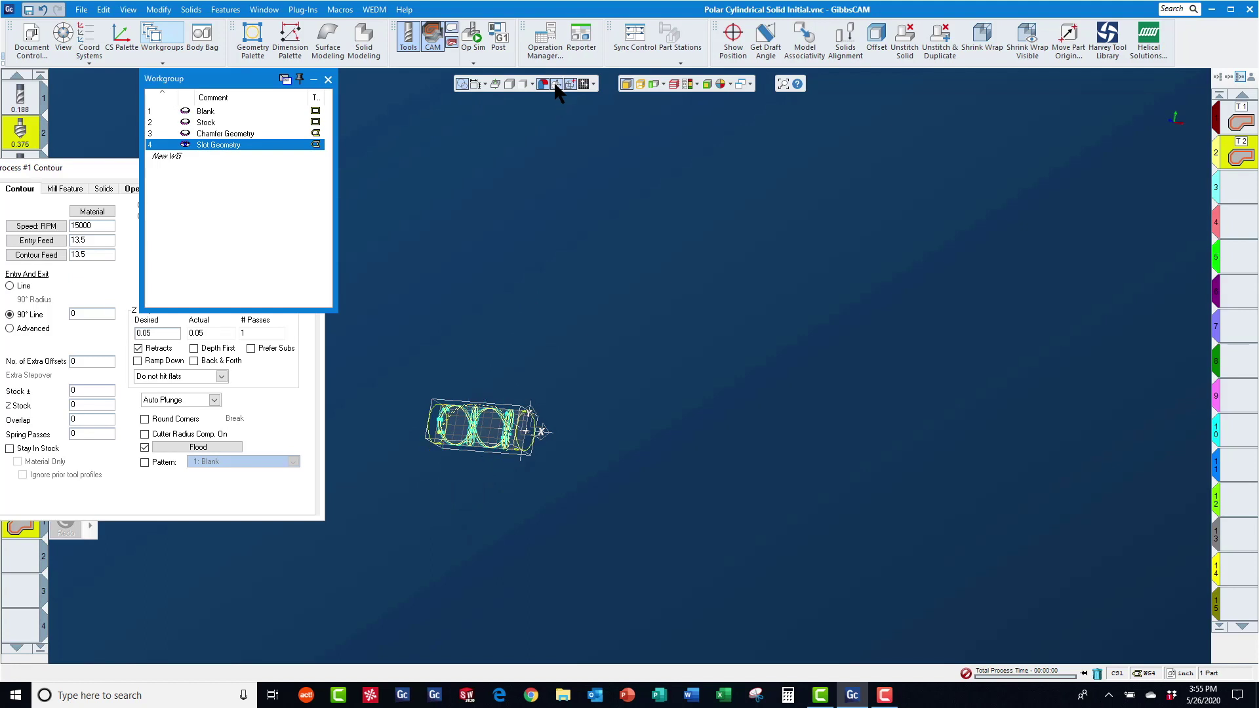
{"action": "left_click", "coordinate": [556, 84]}
{"action": "left_click", "coordinate": [556, 84]}
{"action": "left_click_drag", "start_coordinate": [1175, 120], "coordinate": [1169, 132]}
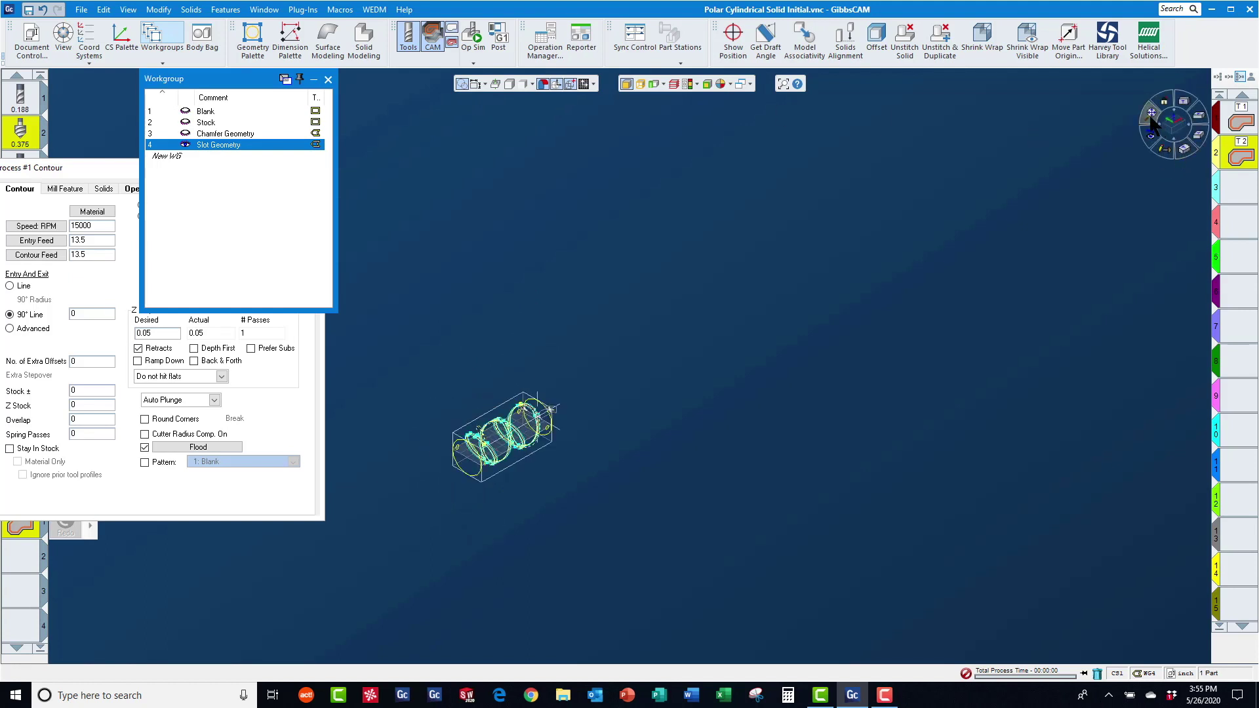
{"action": "left_click", "coordinate": [1151, 118]}
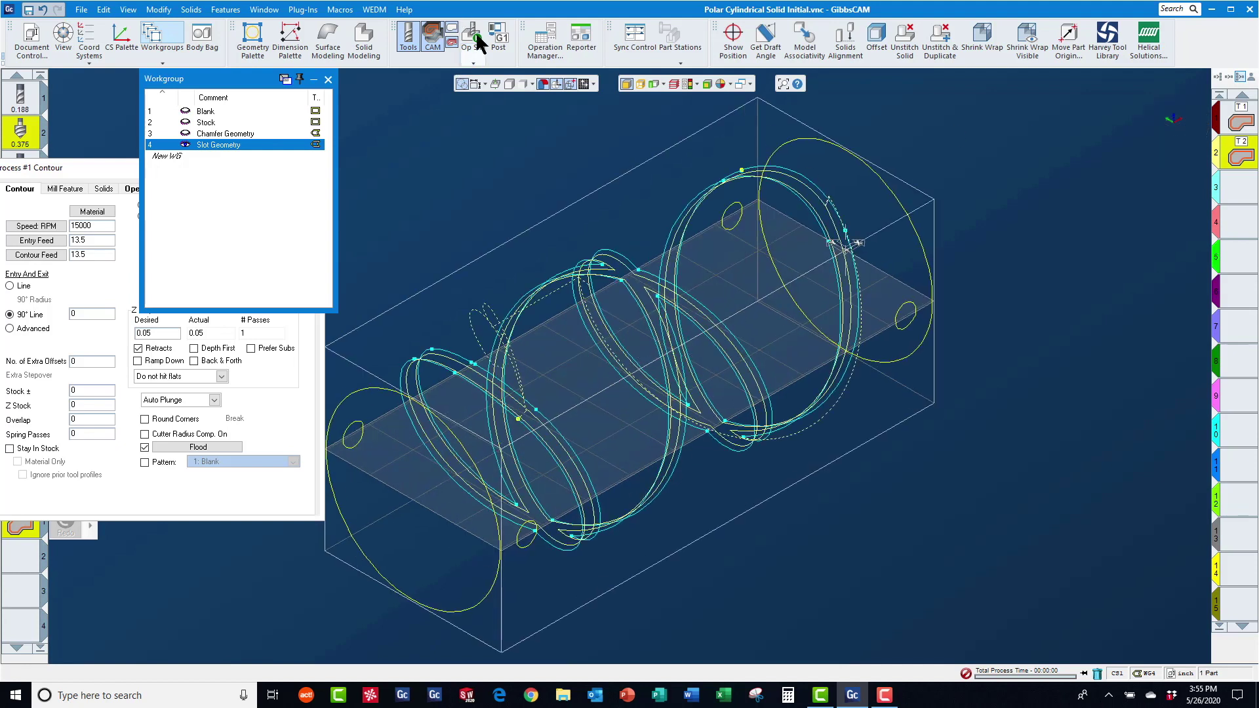
{"action": "left_click", "coordinate": [479, 42]}
{"action": "left_click", "coordinate": [1075, 116]}
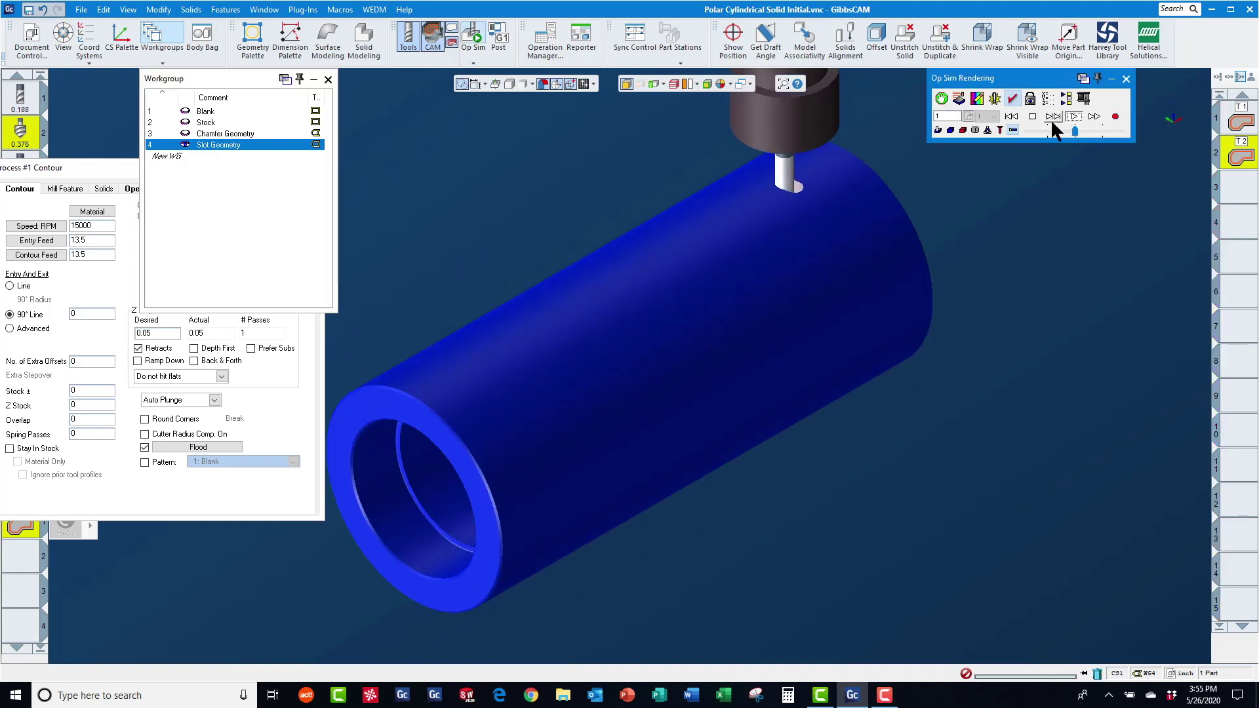